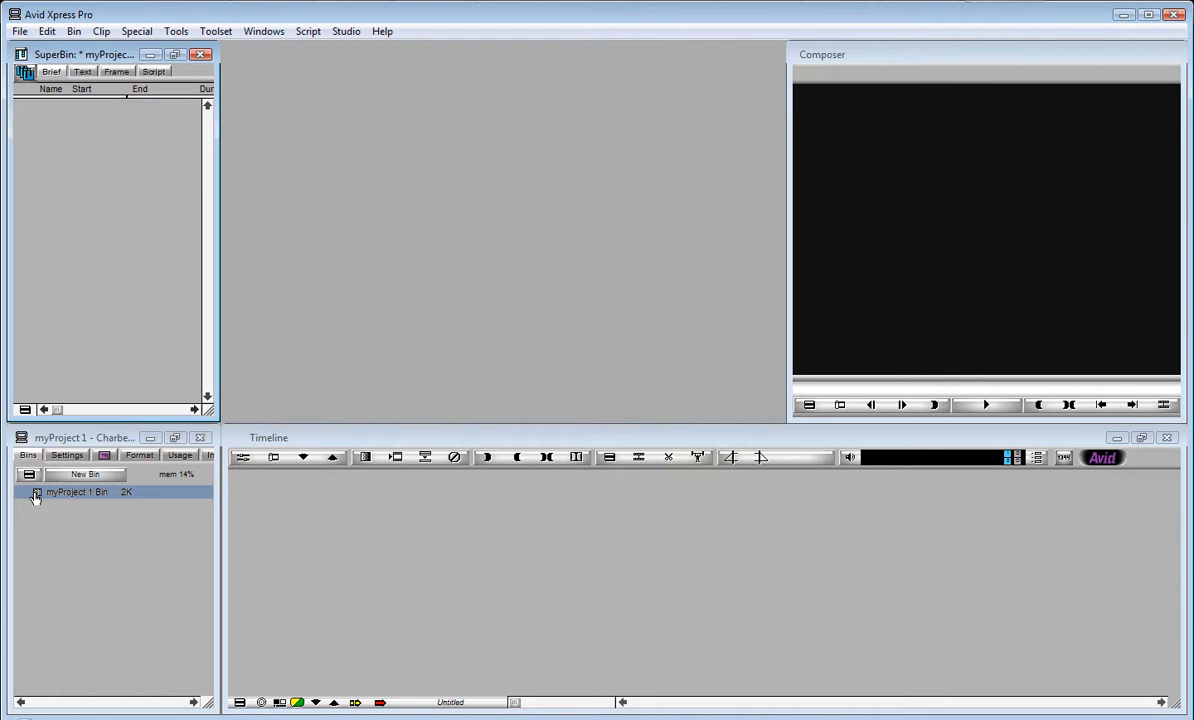
double_click(36, 495)
drag(271, 438, 190, 266)
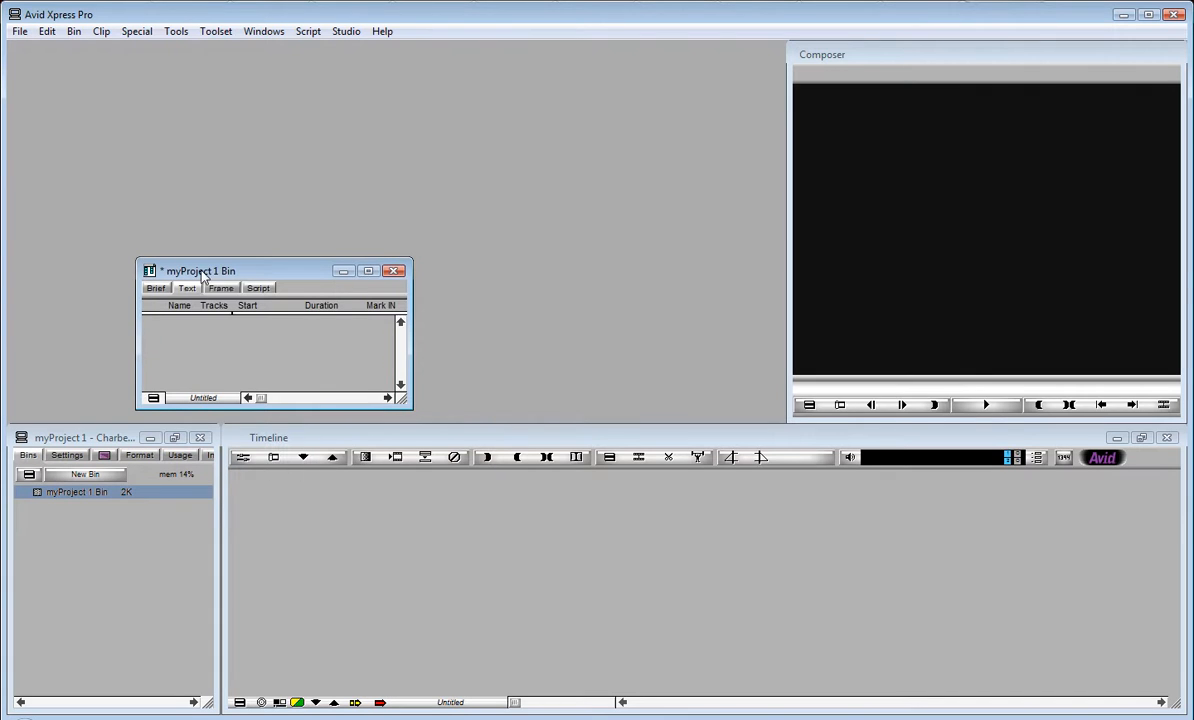
click(395, 273)
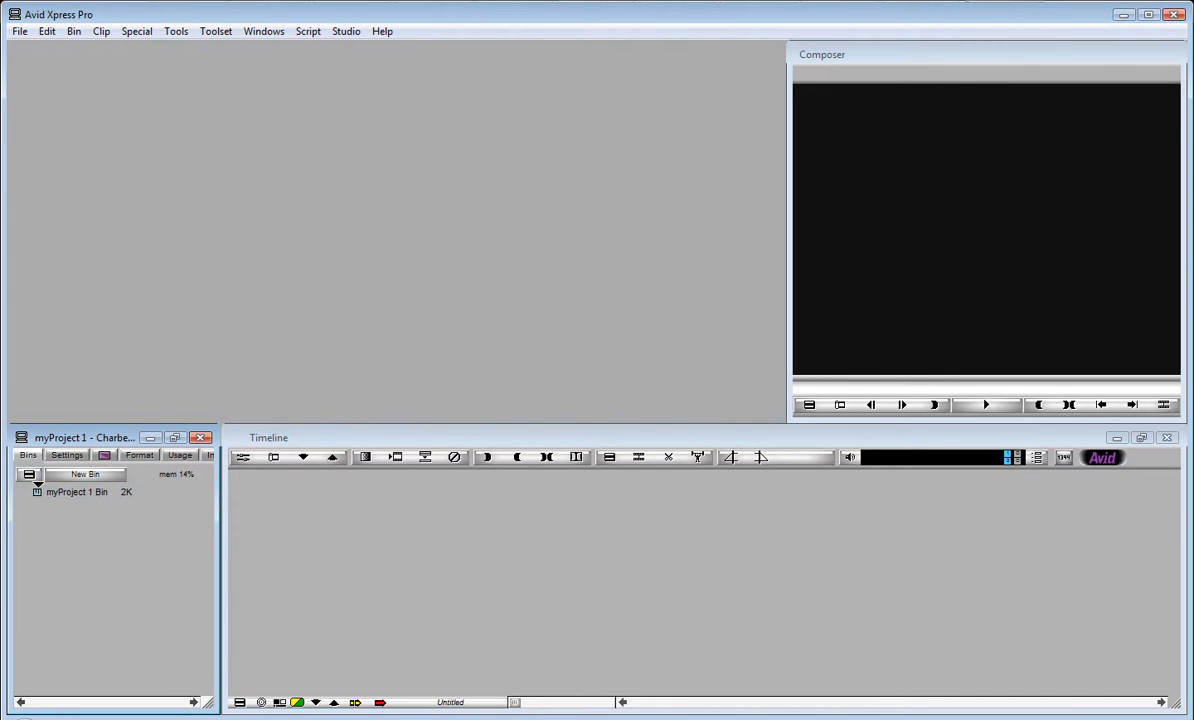
Open myProject 1 Bin in the SuperBin.
double_click(38, 494)
click(38, 494)
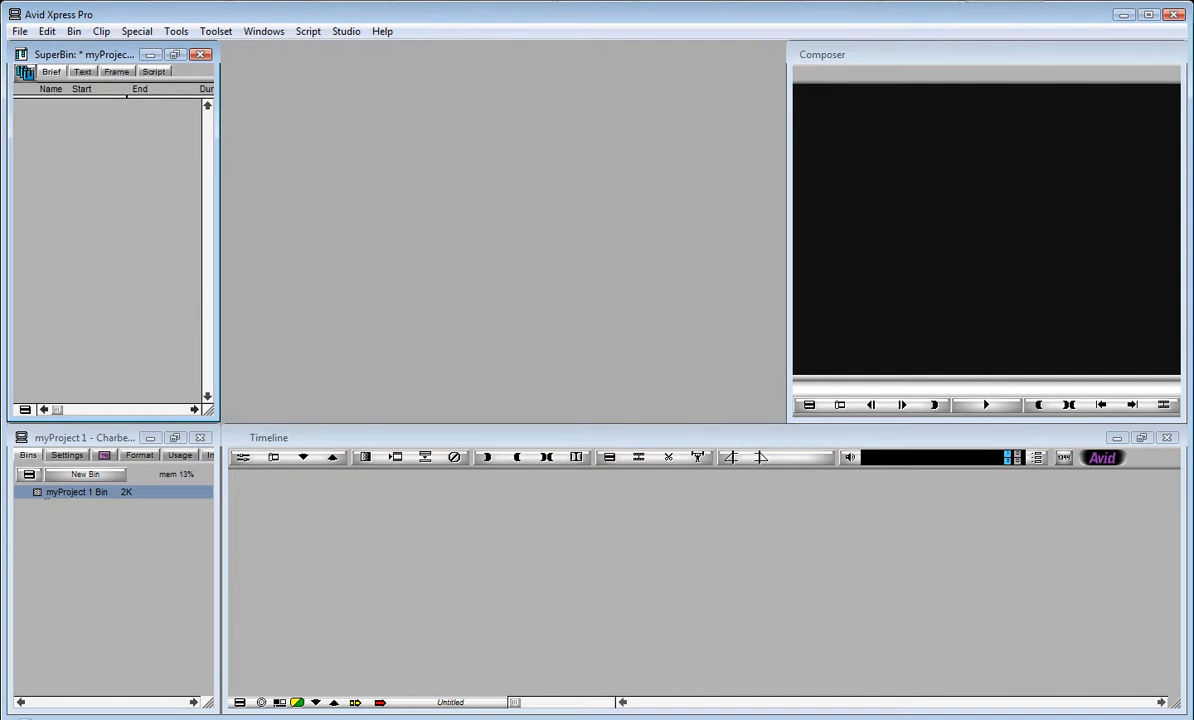
click(19, 31)
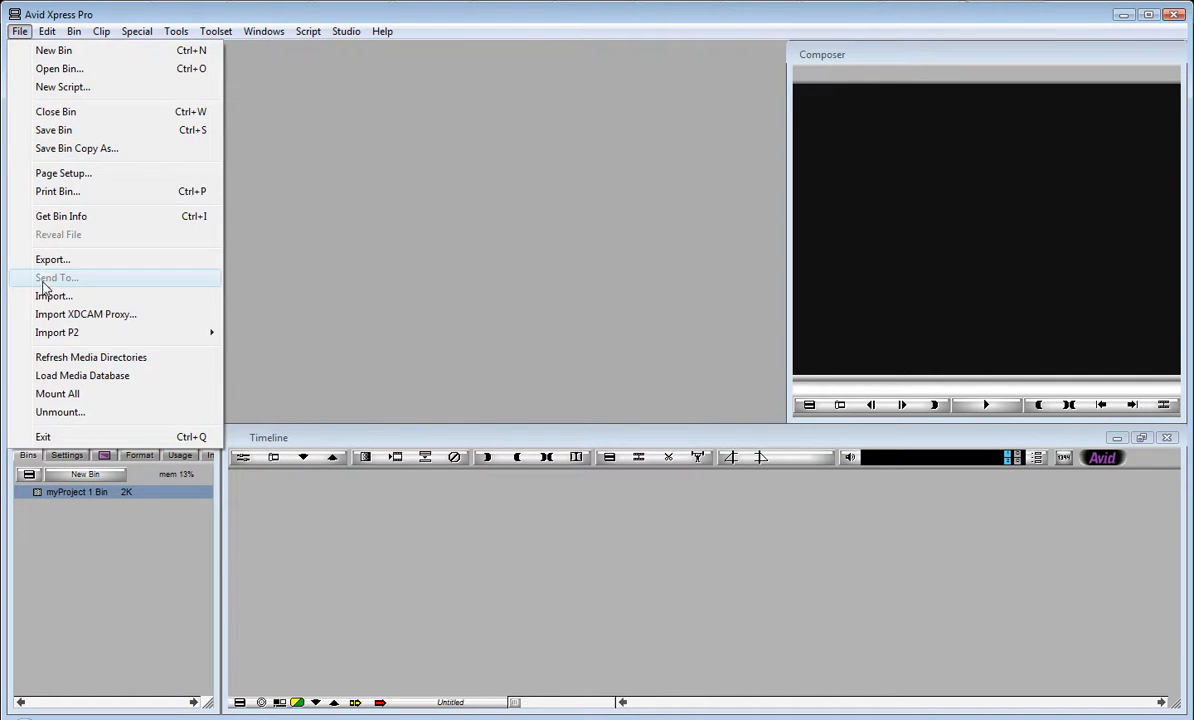
double_click(93, 491)
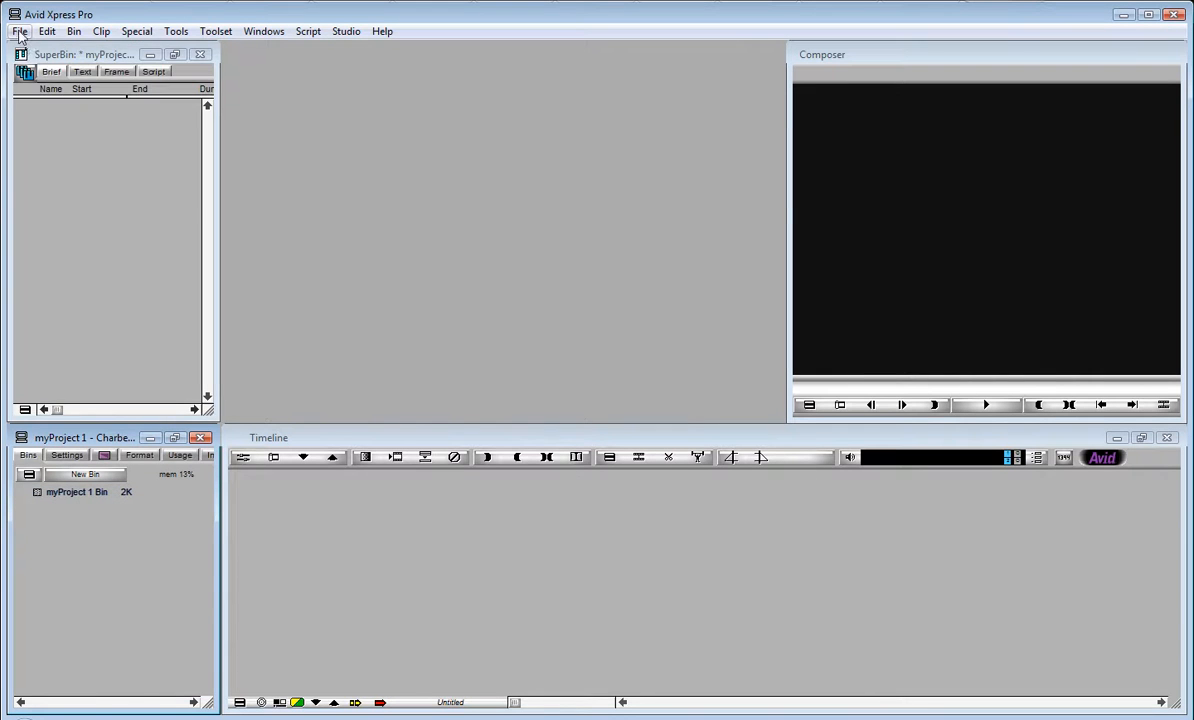
click(19, 31)
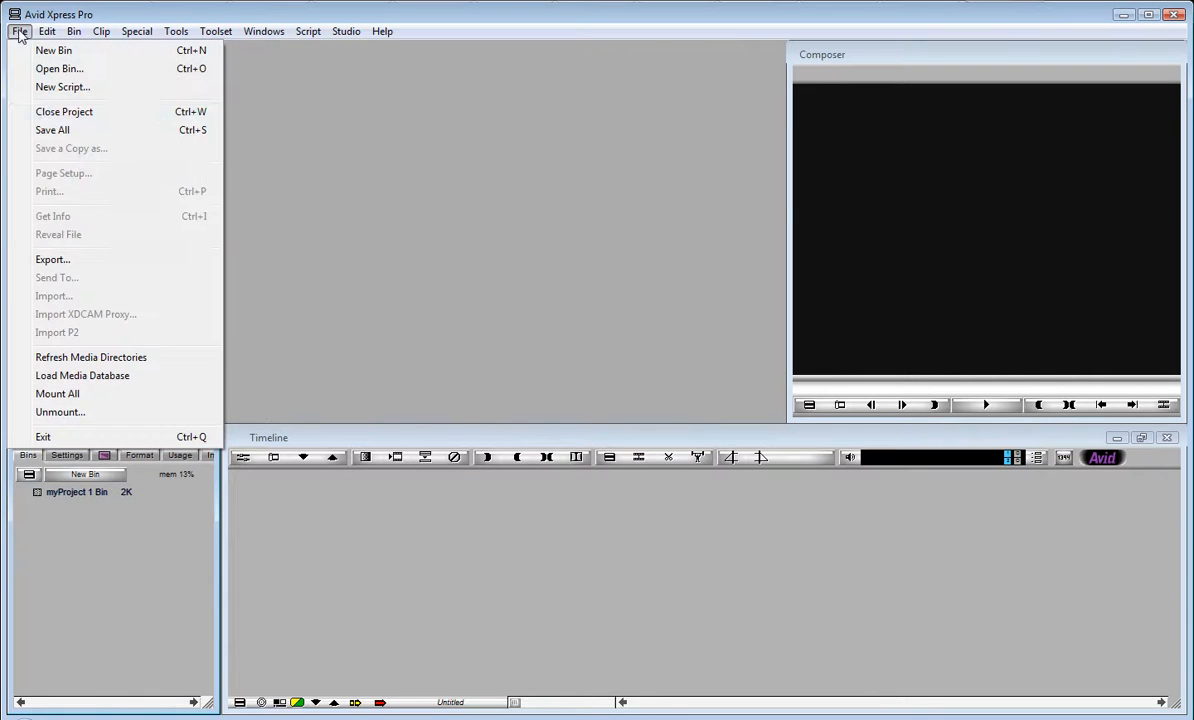
click(277, 267)
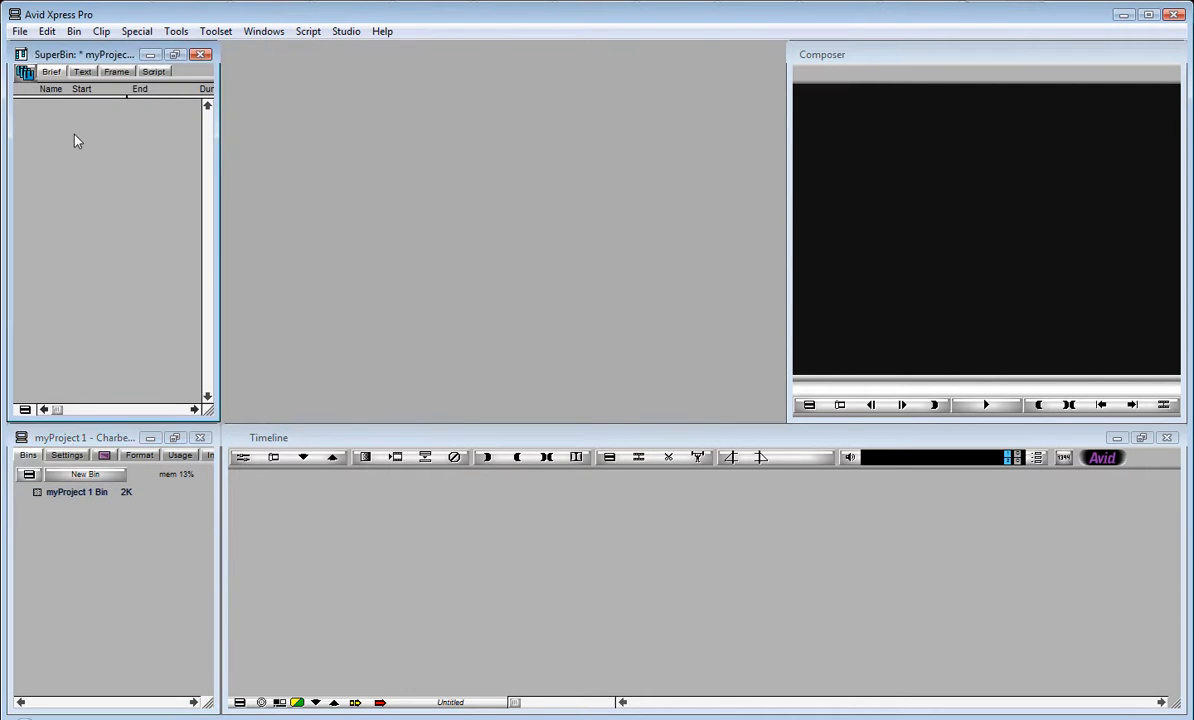
right_click(50, 108)
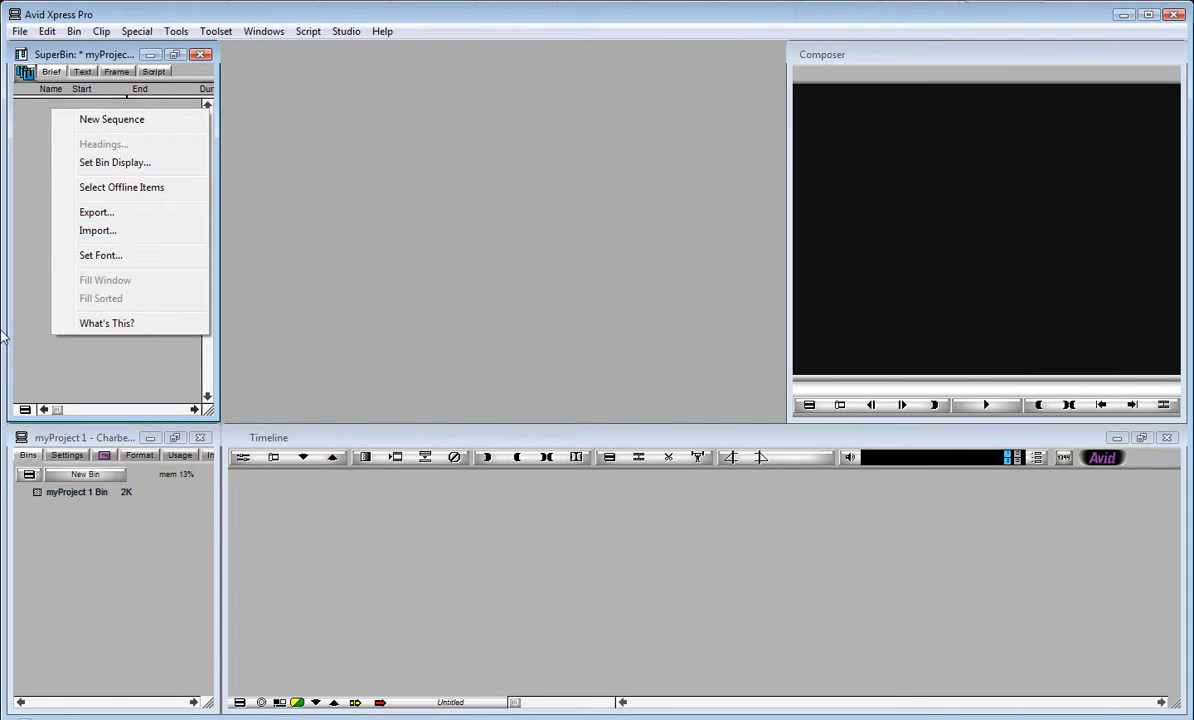
click(24, 298)
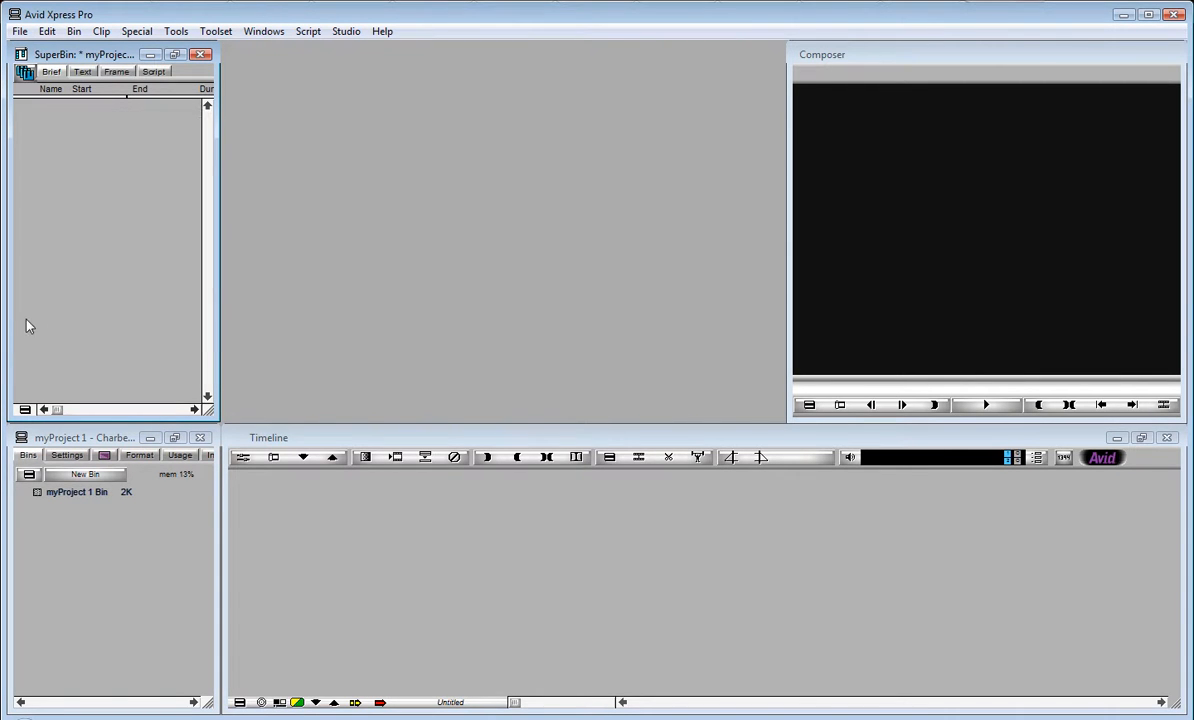
click(38, 497)
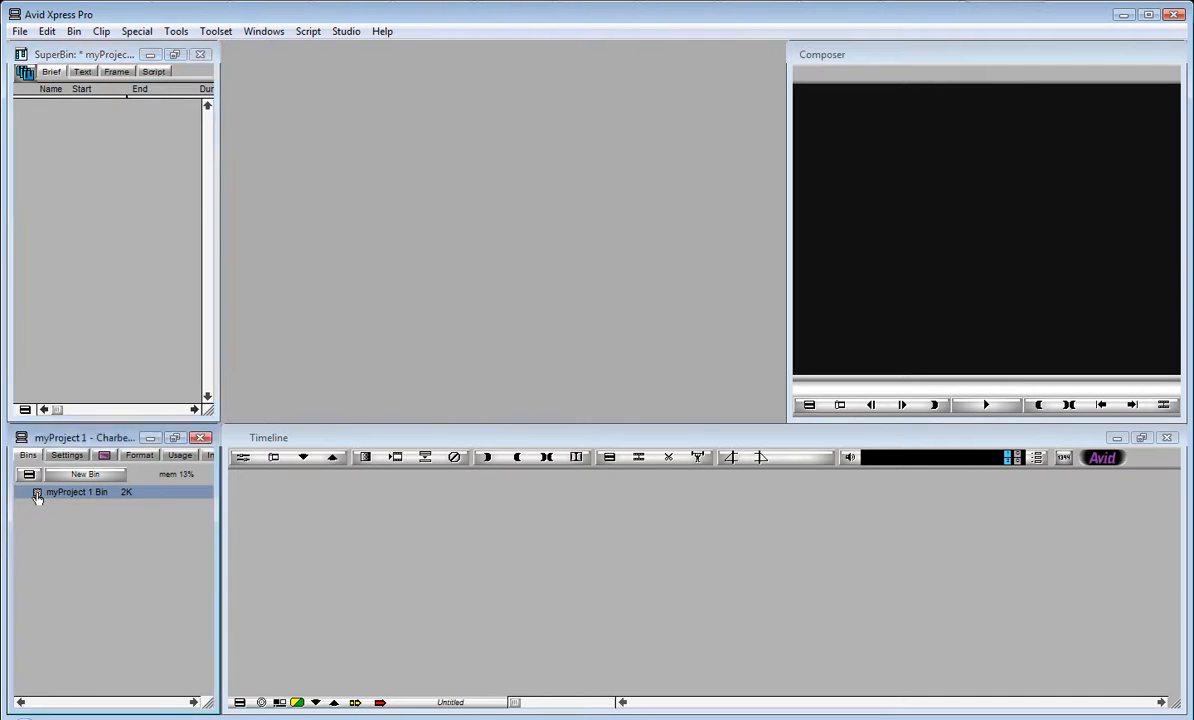
right_click(50, 155)
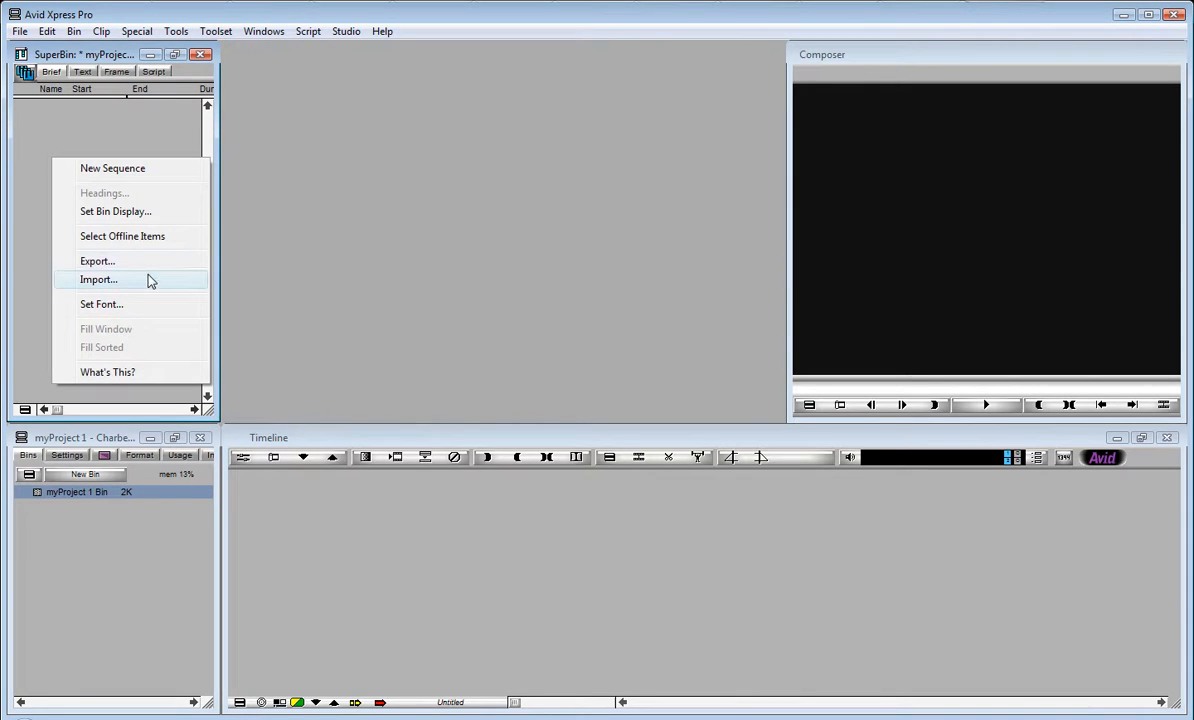
click(18, 32)
click(18, 32)
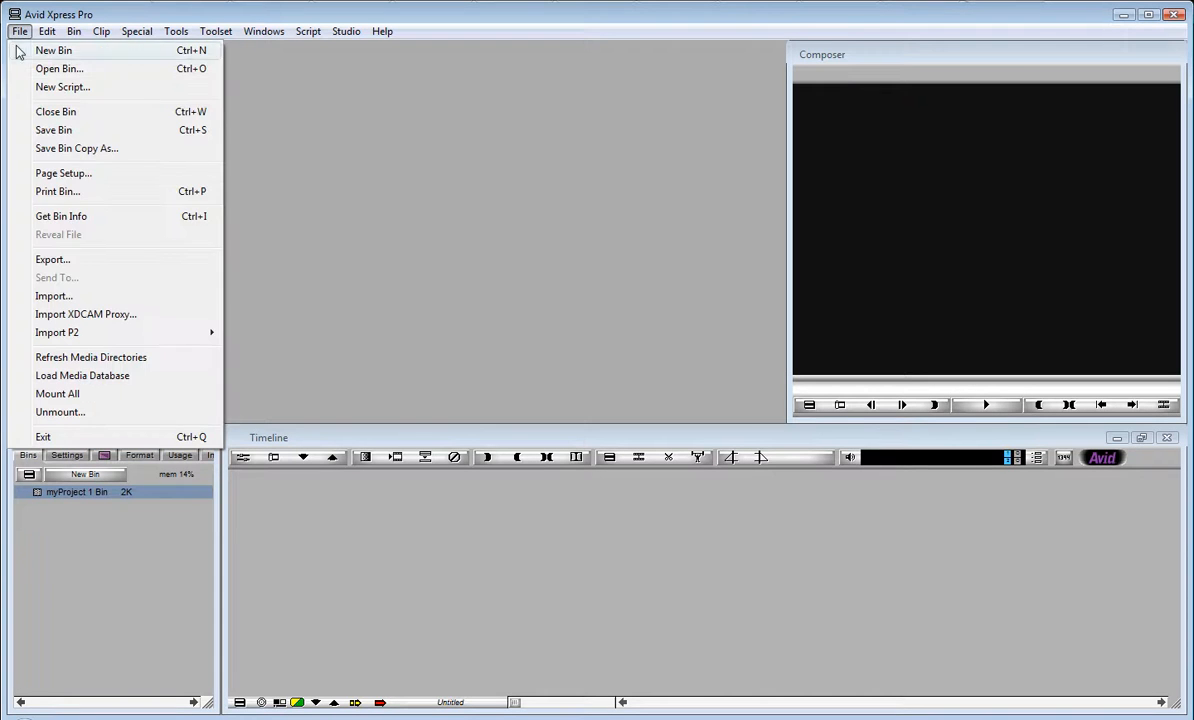
click(248, 203)
Start an import into the bin and select all six videos, from booklet to tv set, in the myVideos folder.
right_click(84, 215)
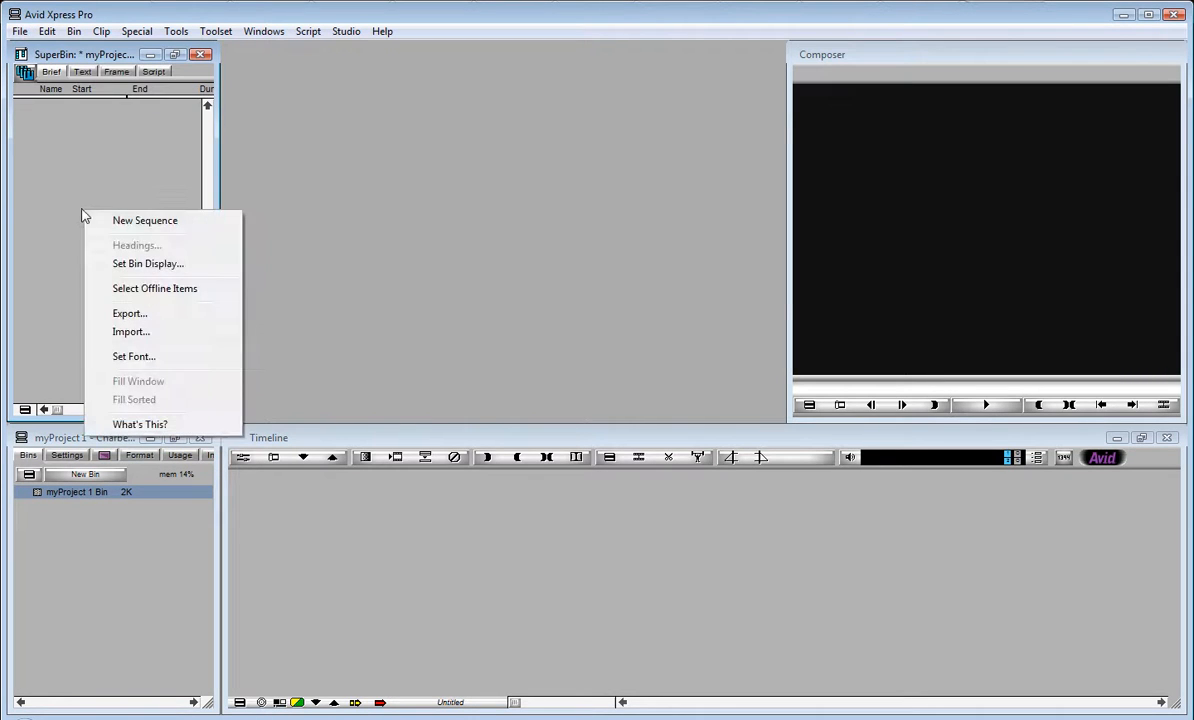
click(120, 334)
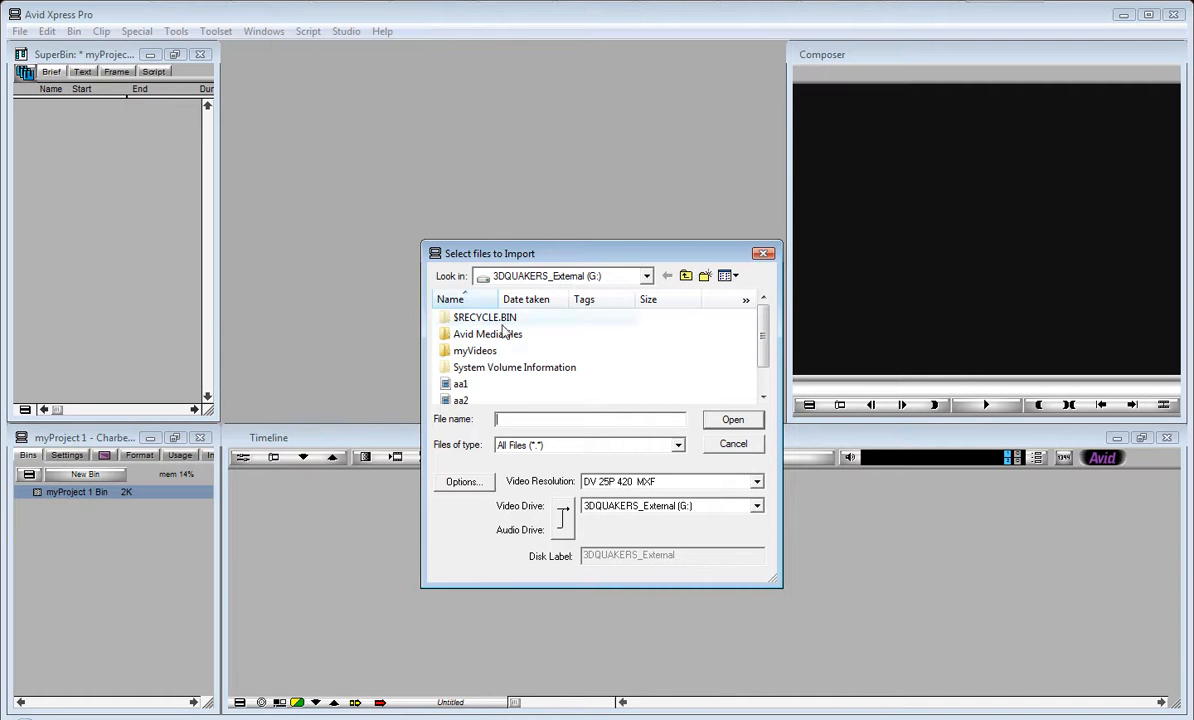
double_click(470, 350)
click(466, 317)
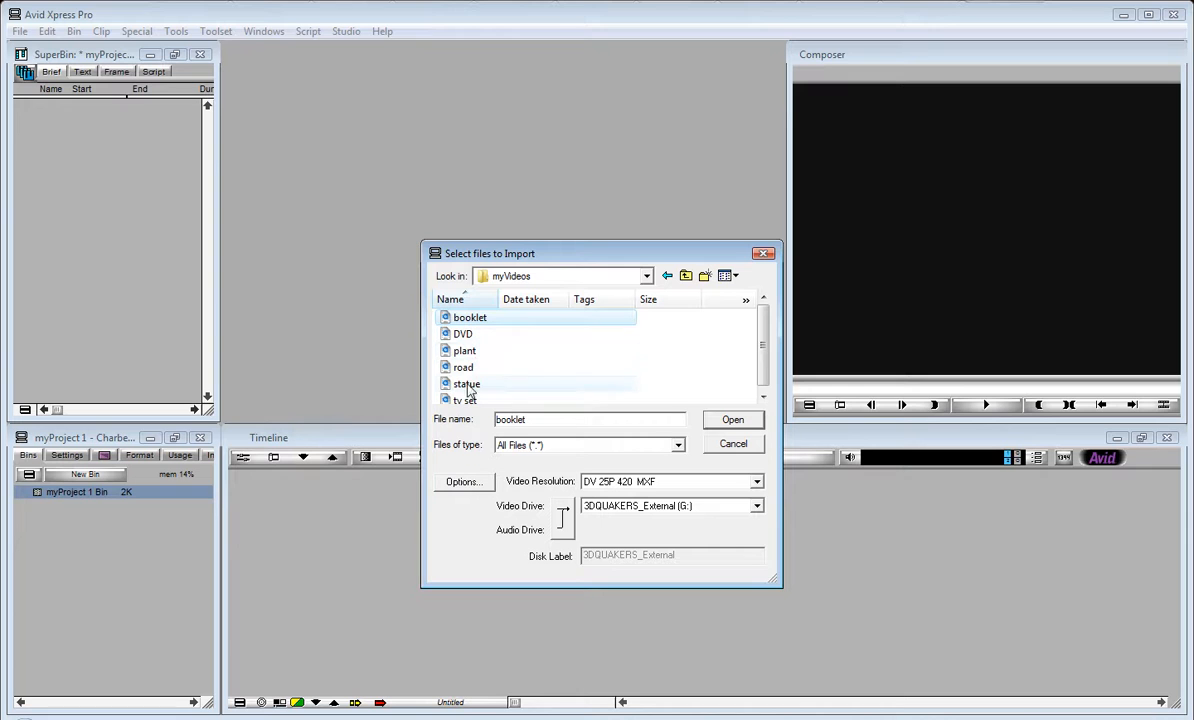
scroll(762, 375, down, 1)
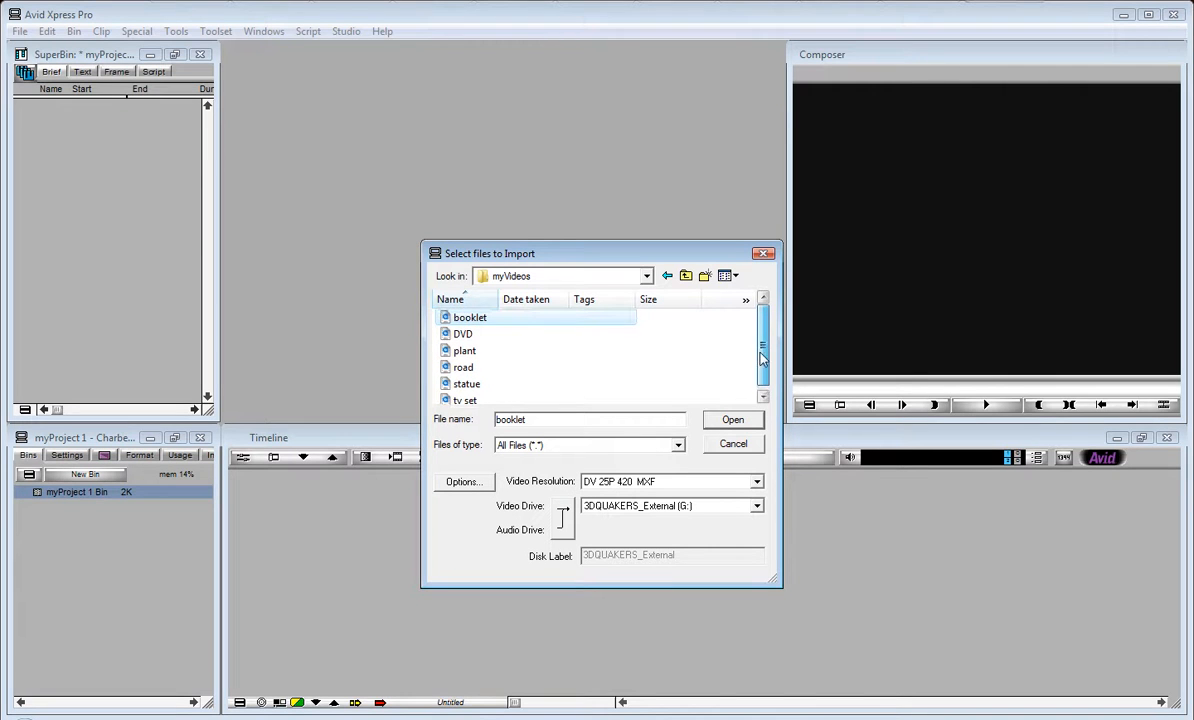
shift+click(463, 397)
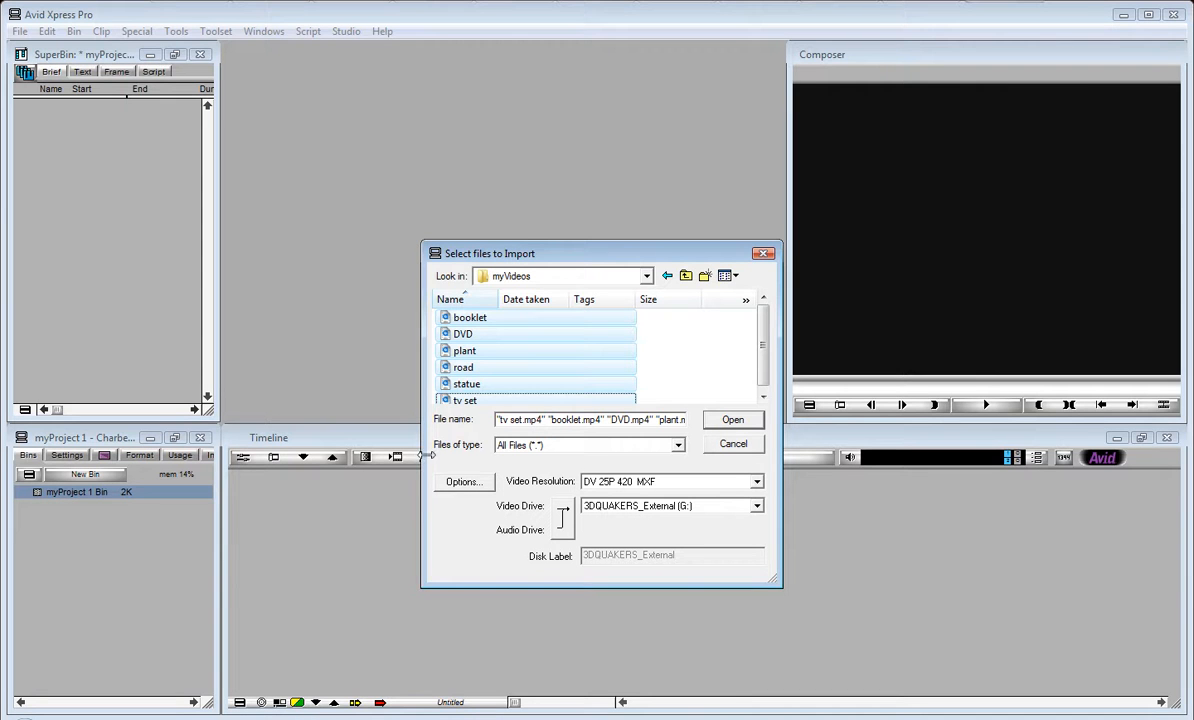
Review the image, OMFI, shot log and audio import settings, accept them, and import the selected videos.
click(458, 484)
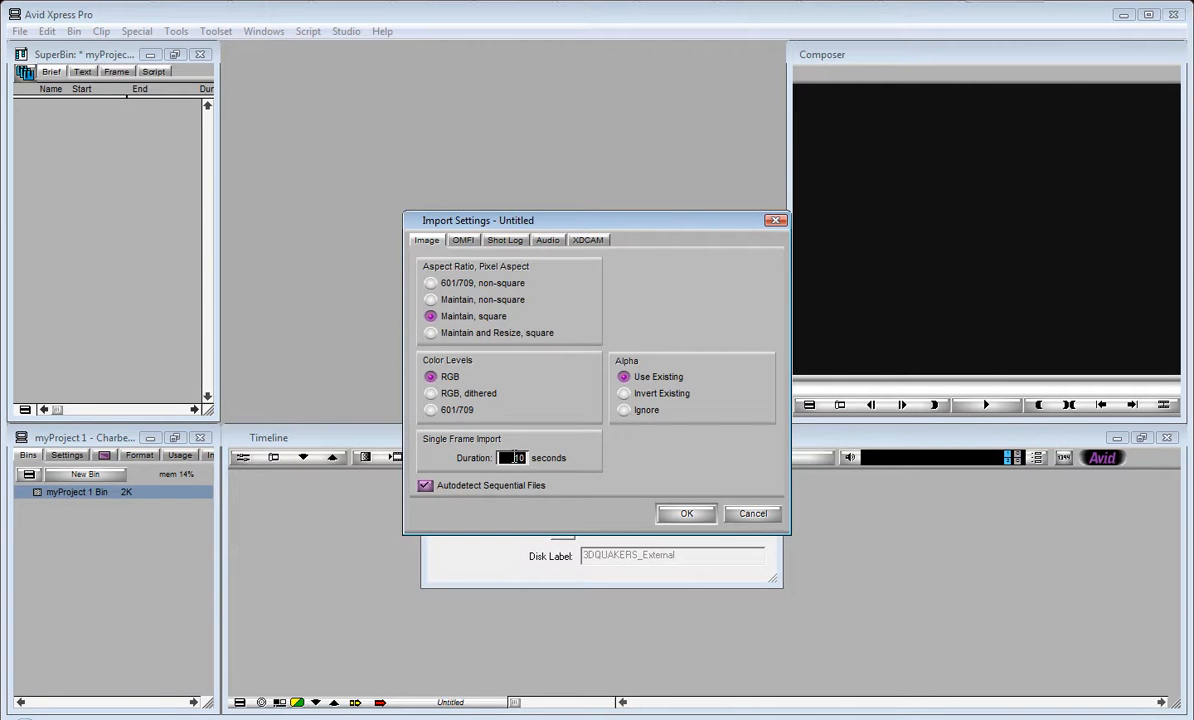
click(462, 241)
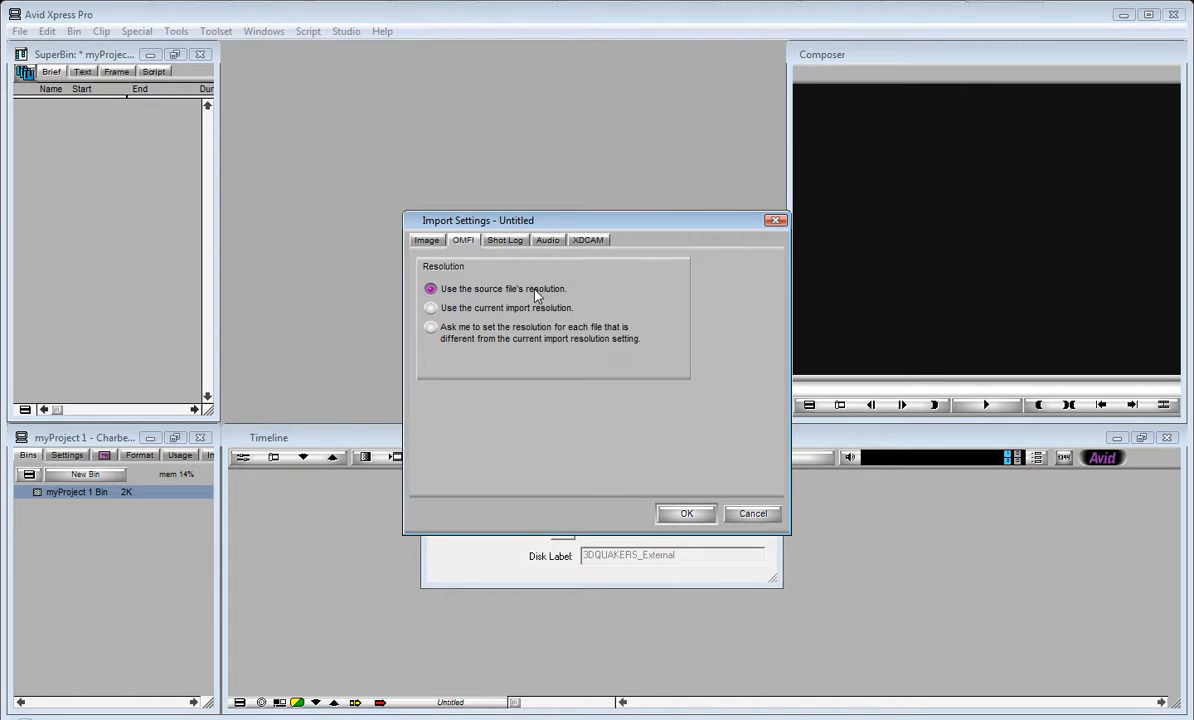
click(507, 242)
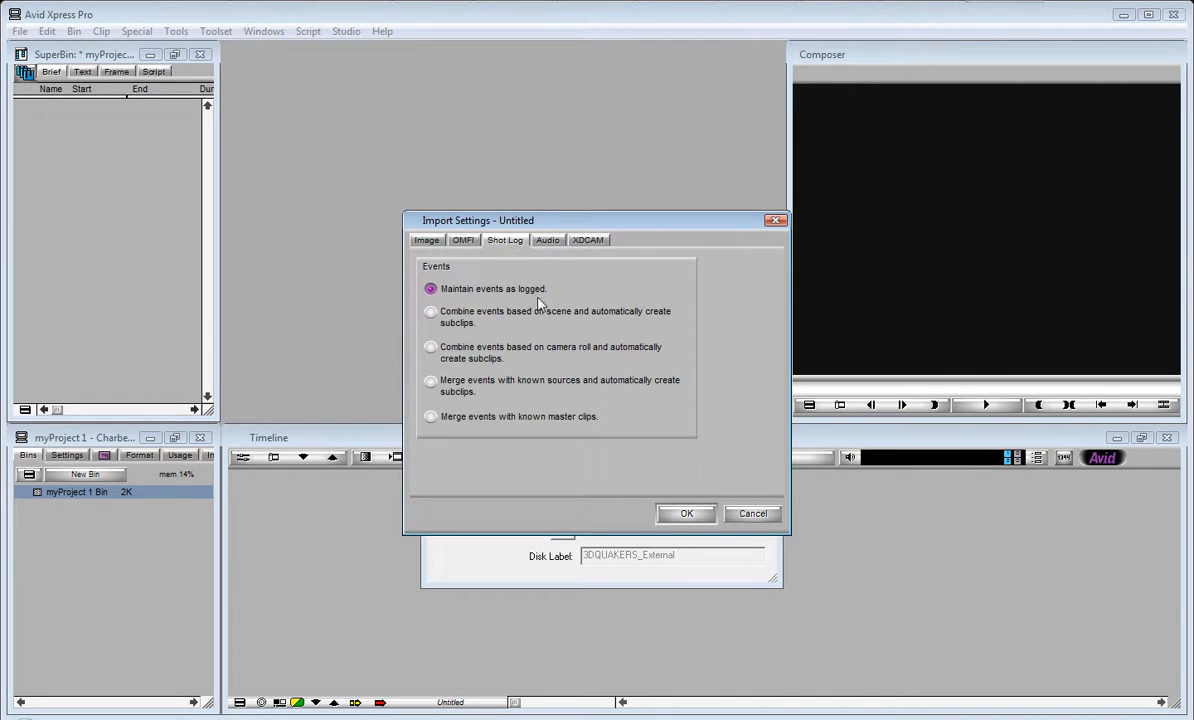
click(549, 243)
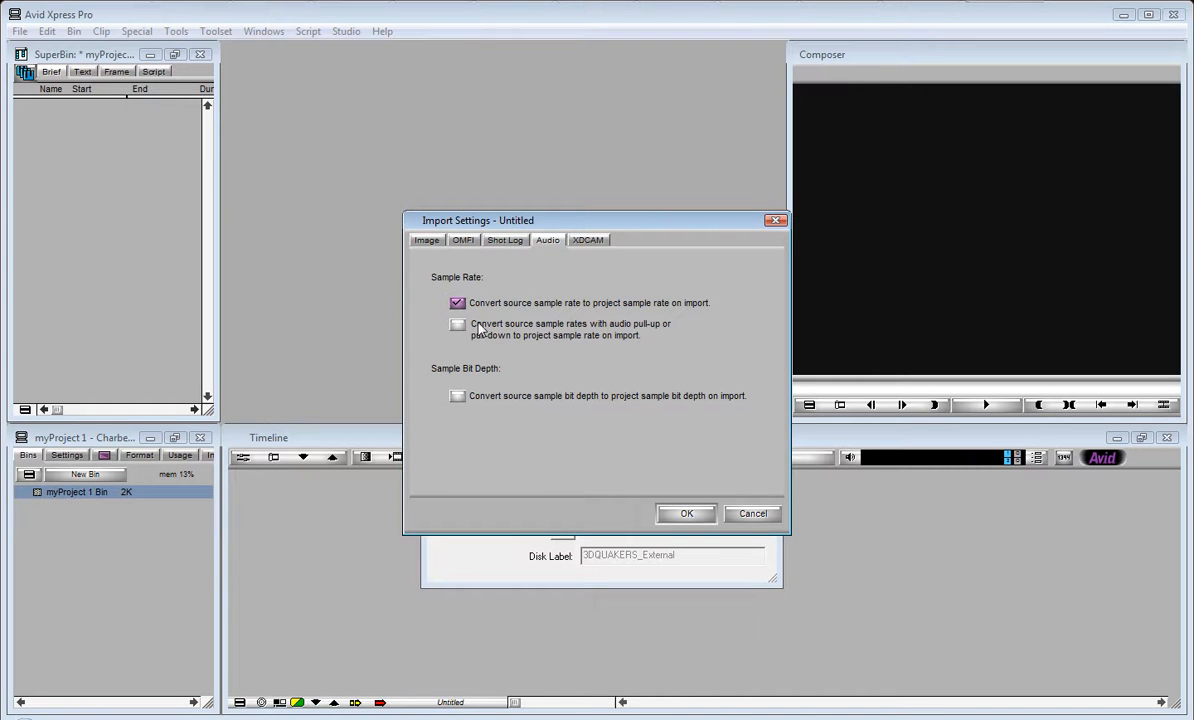
click(690, 515)
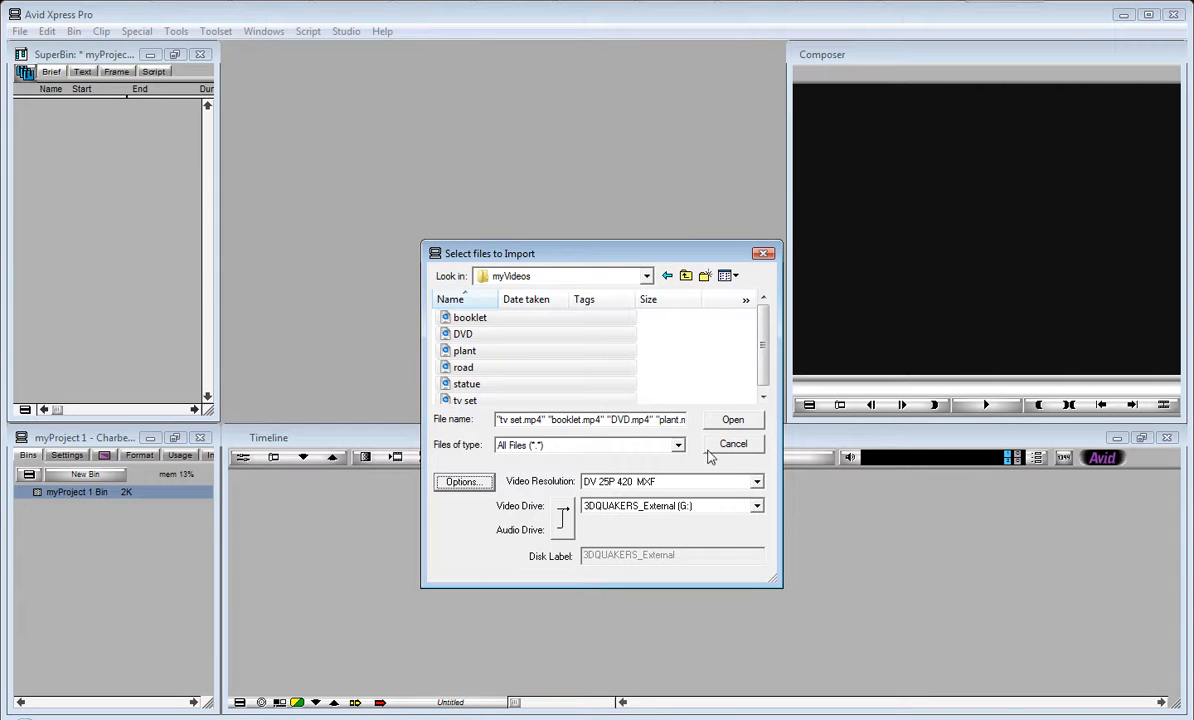
click(731, 421)
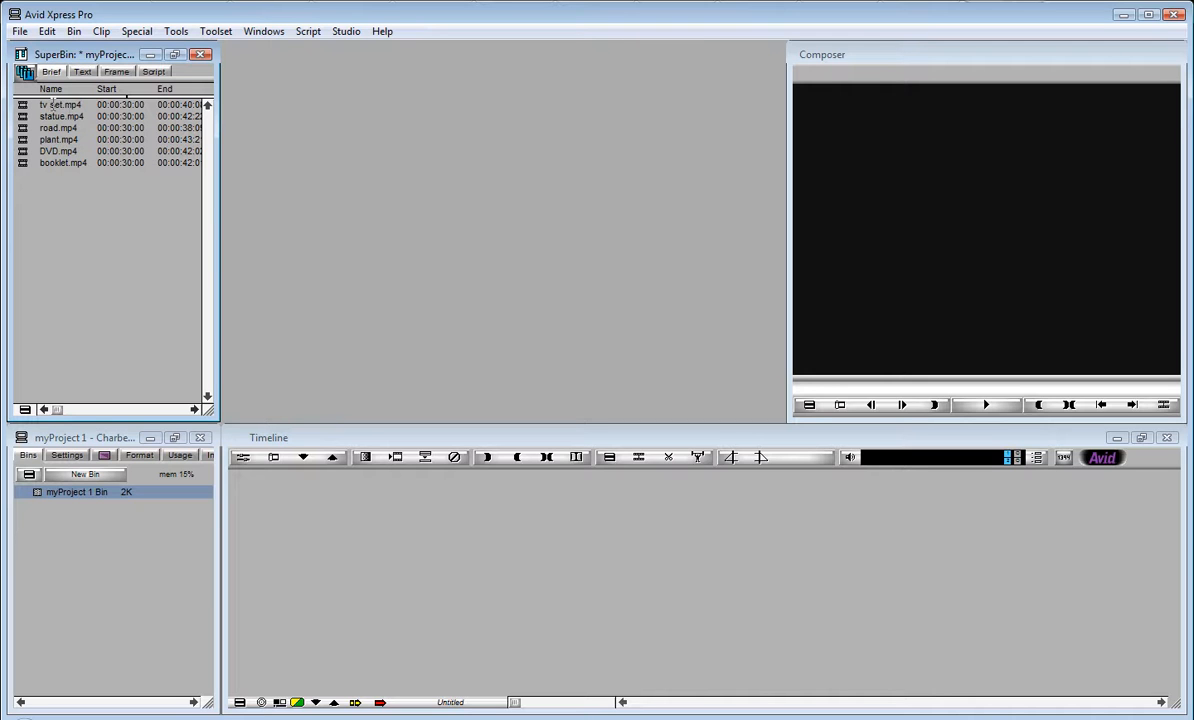
Examine the imported clips' names, start and end timecodes, and durations in the bin's Brief view.
click(44, 104)
click(46, 116)
click(45, 128)
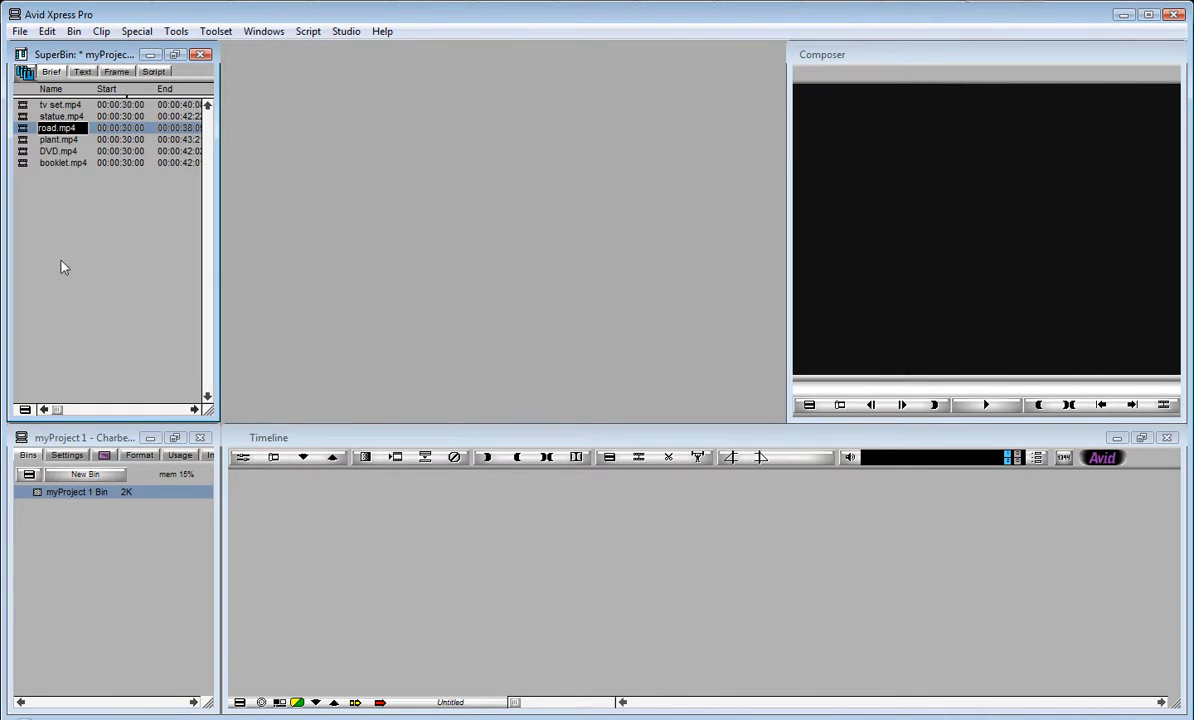
click(101, 113)
click(178, 107)
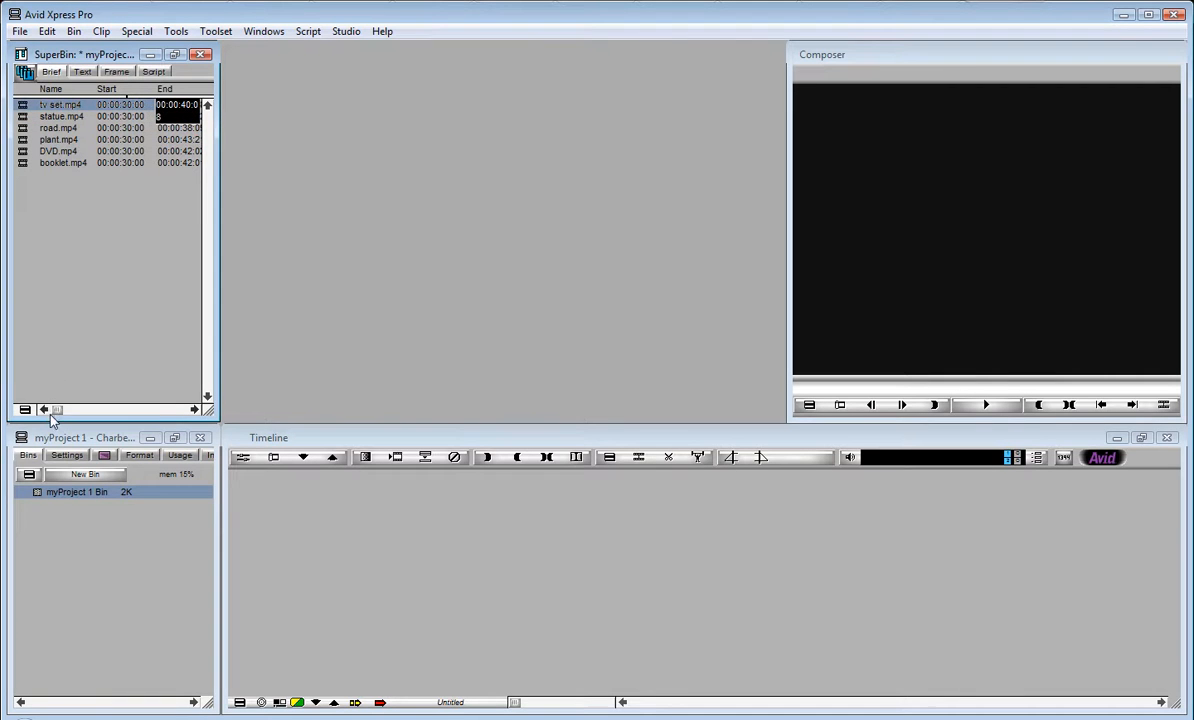
drag(57, 413, 101, 409)
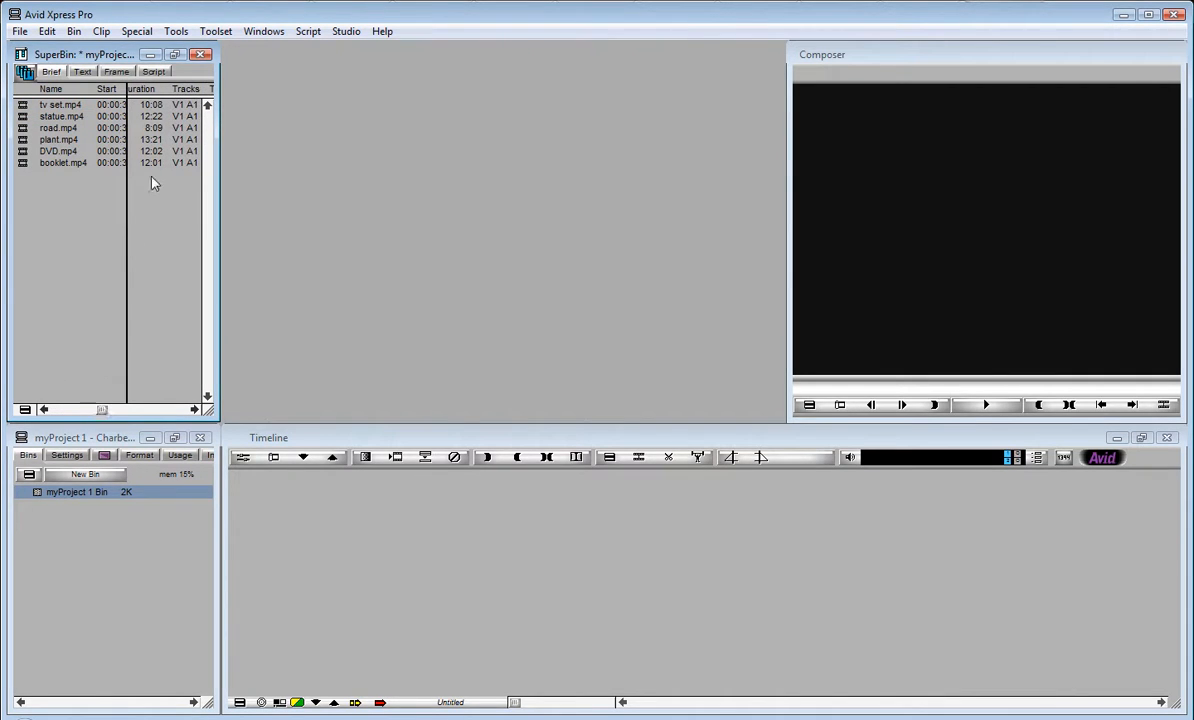
click(147, 104)
click(146, 116)
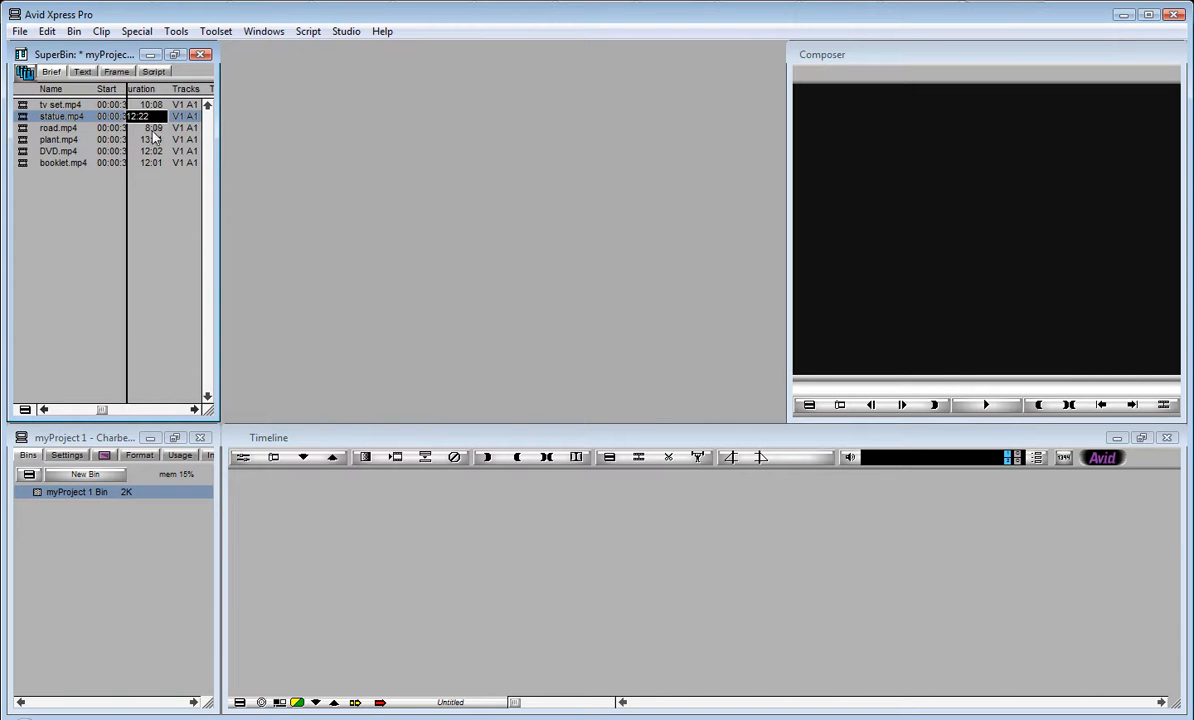
click(150, 129)
click(146, 140)
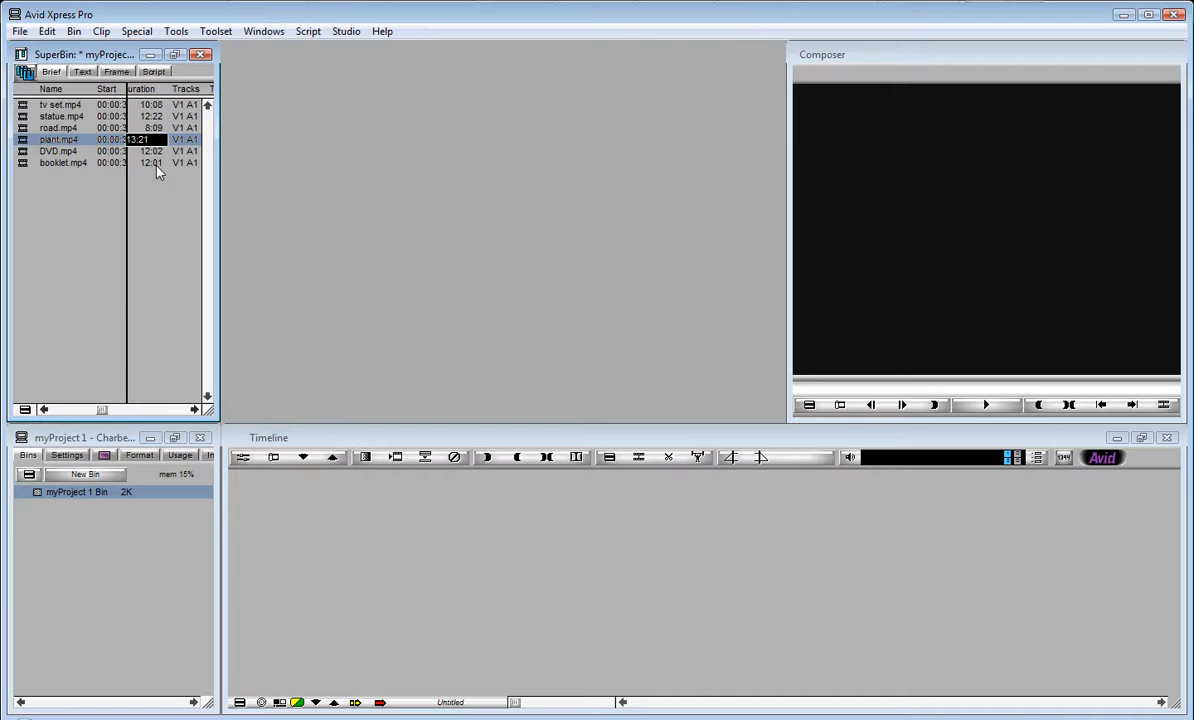
Examine the clips' Tracks and UNC Path columns in the Brief view, returning to the first columns.
drag(105, 409, 120, 410)
click(145, 105)
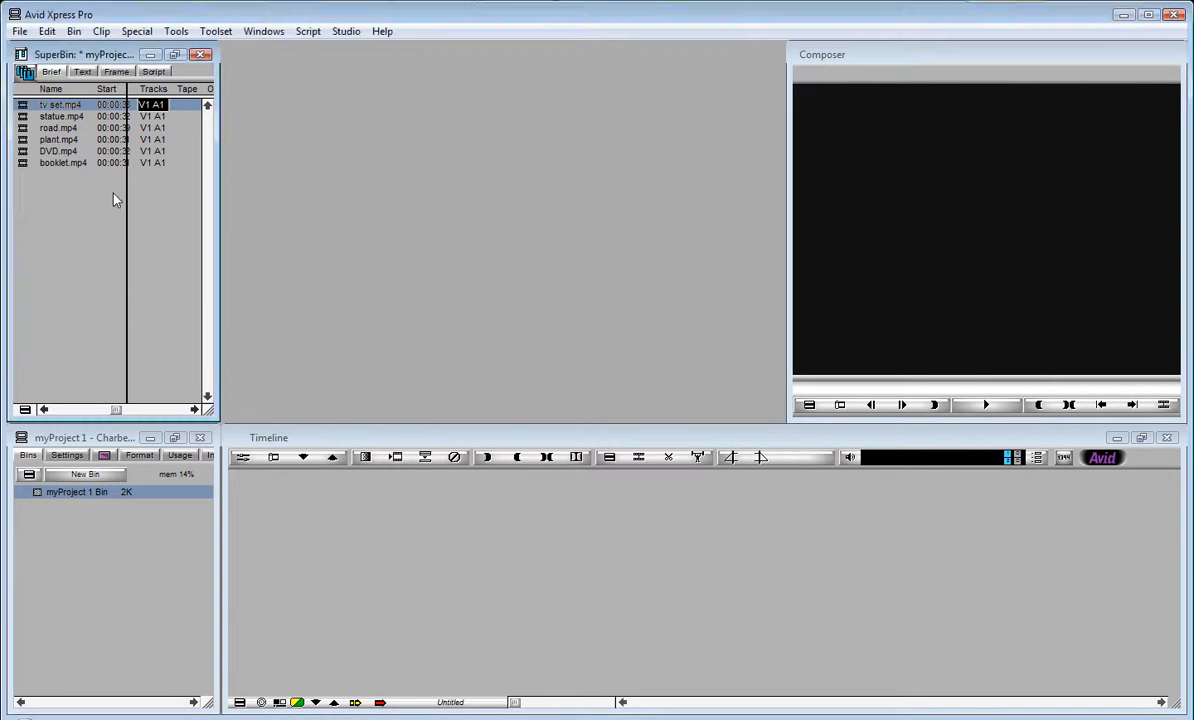
drag(116, 409, 165, 409)
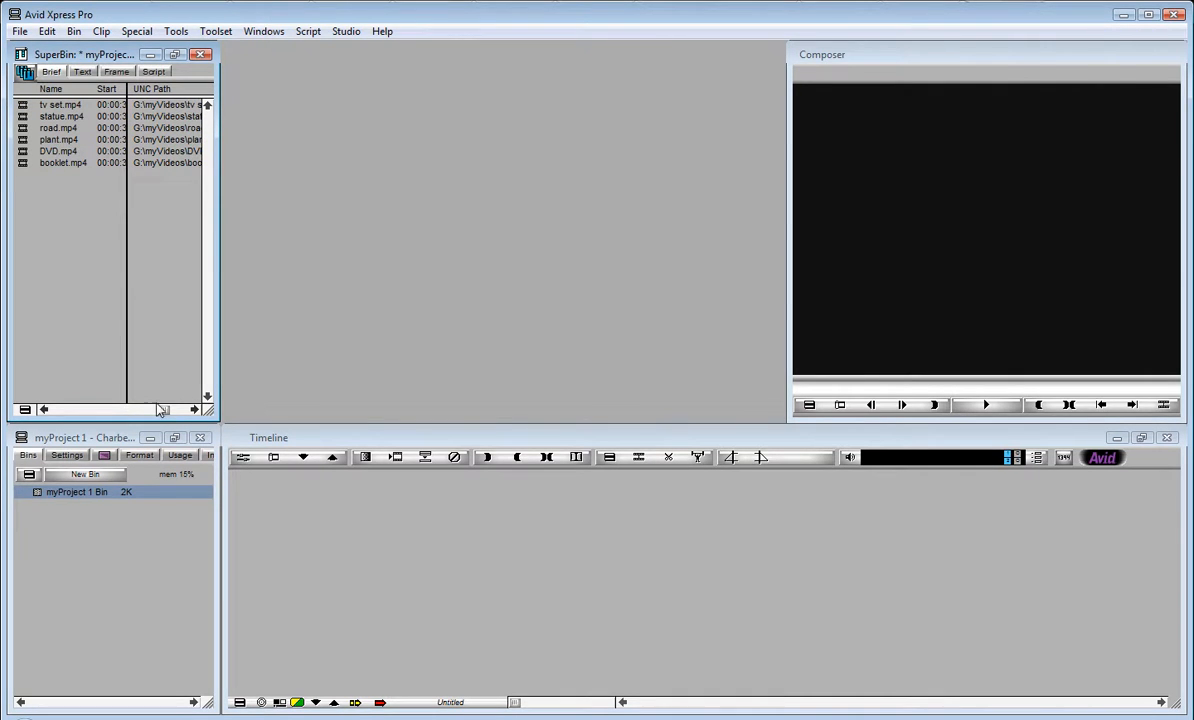
drag(165, 409, 163, 409)
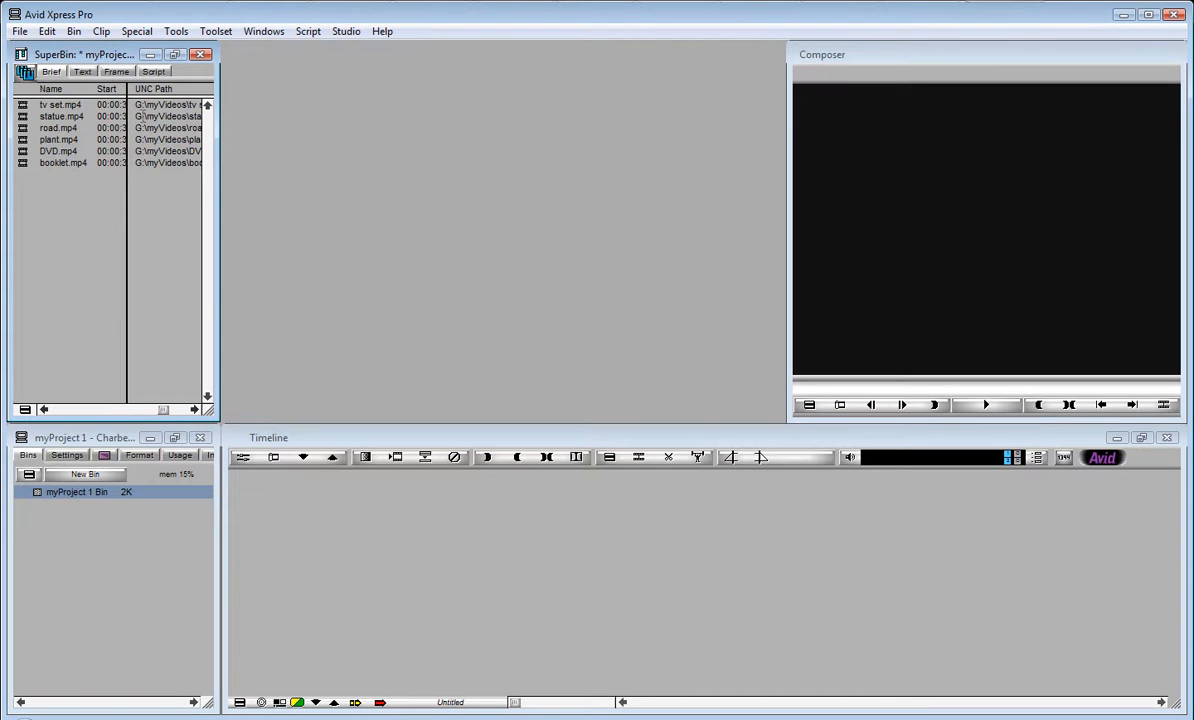
click(145, 104)
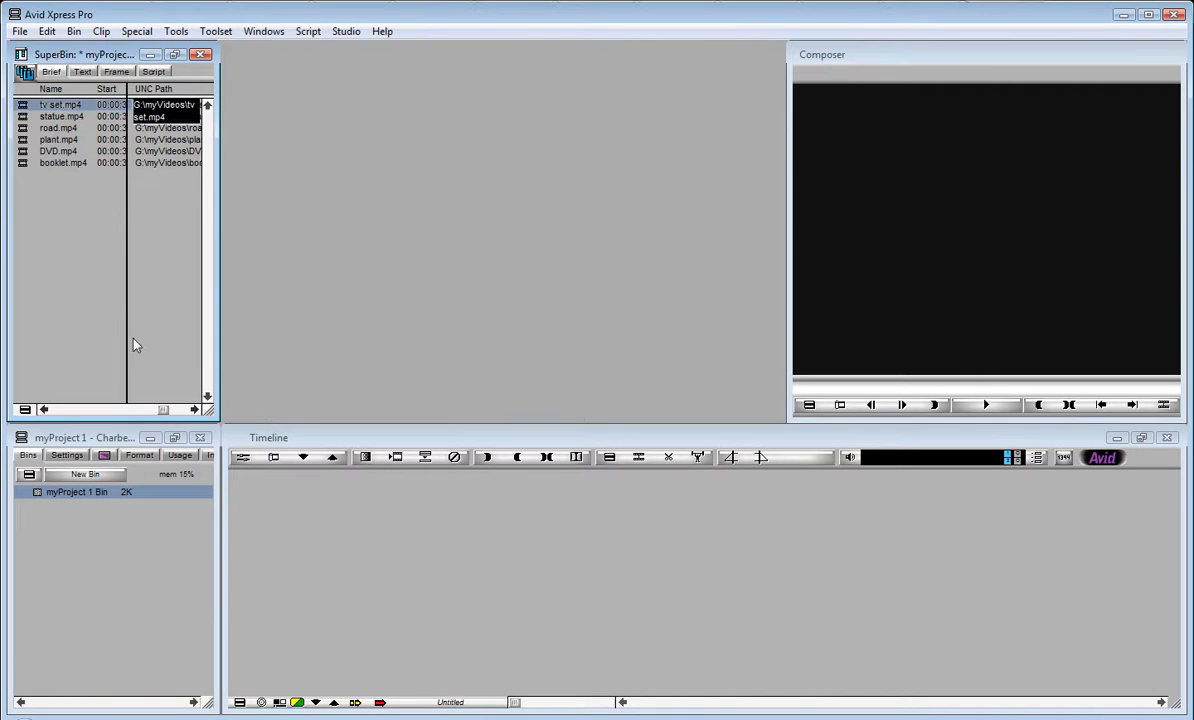
drag(165, 410, 52, 410)
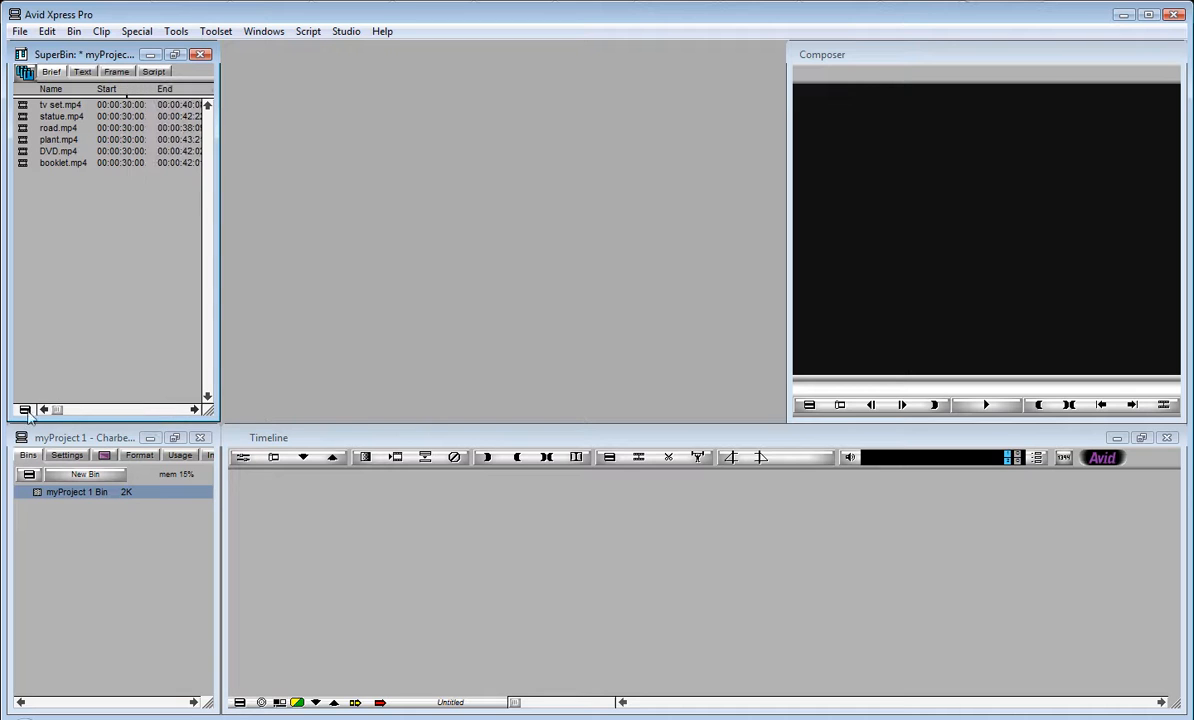
Switch the bin to Text view and examine the clip columns through to Creation Date.
click(81, 74)
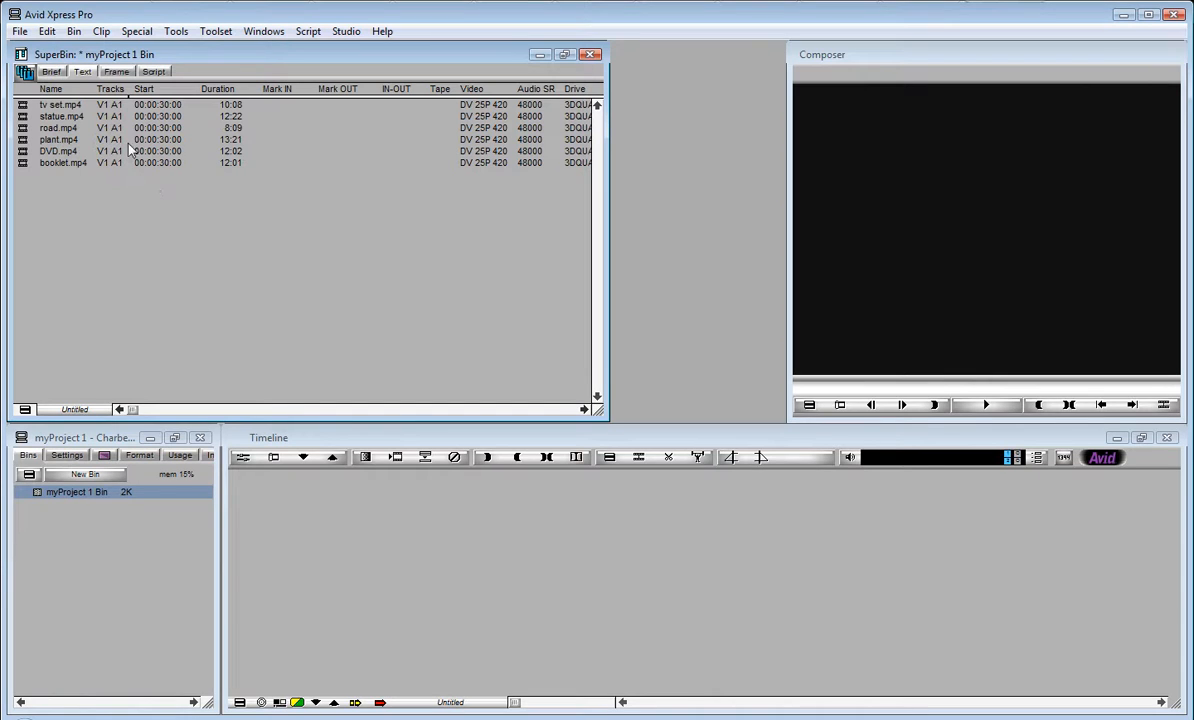
drag(132, 409, 583, 410)
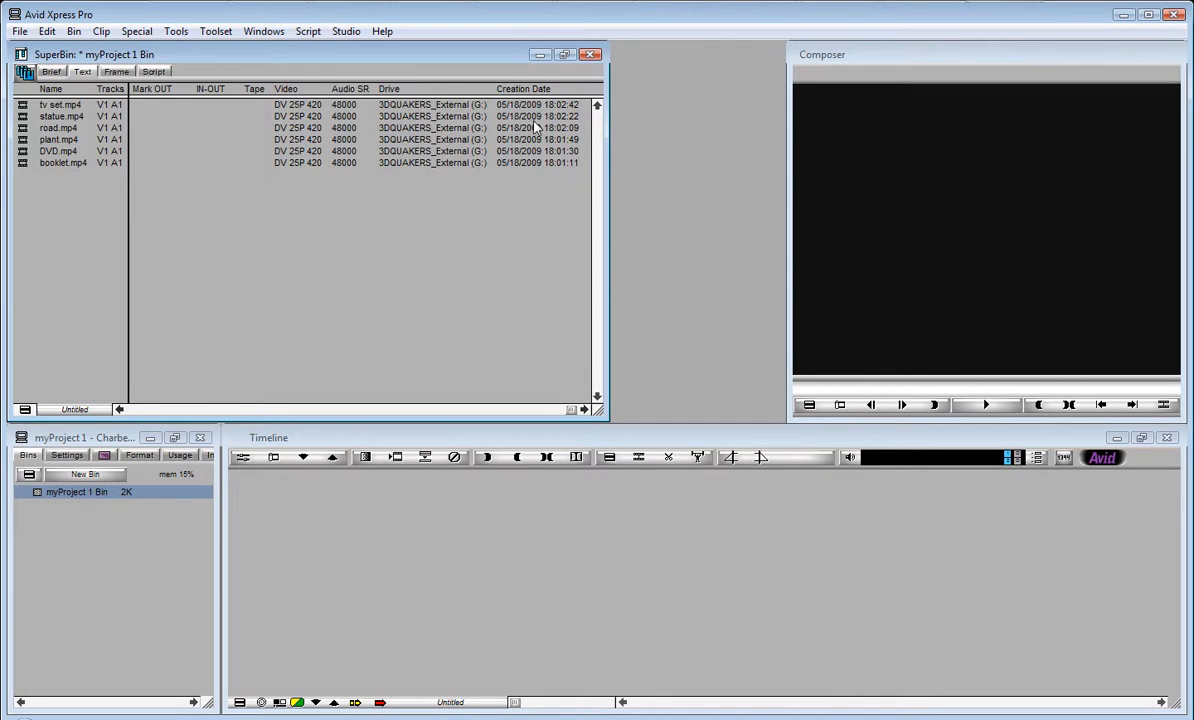
Switch the bin to Frame view and arrange booklet.mp4, statue.mp4, tv set.mp4 and DVD.mp4 in one vertical column.
drag(575, 412, 96, 402)
click(116, 71)
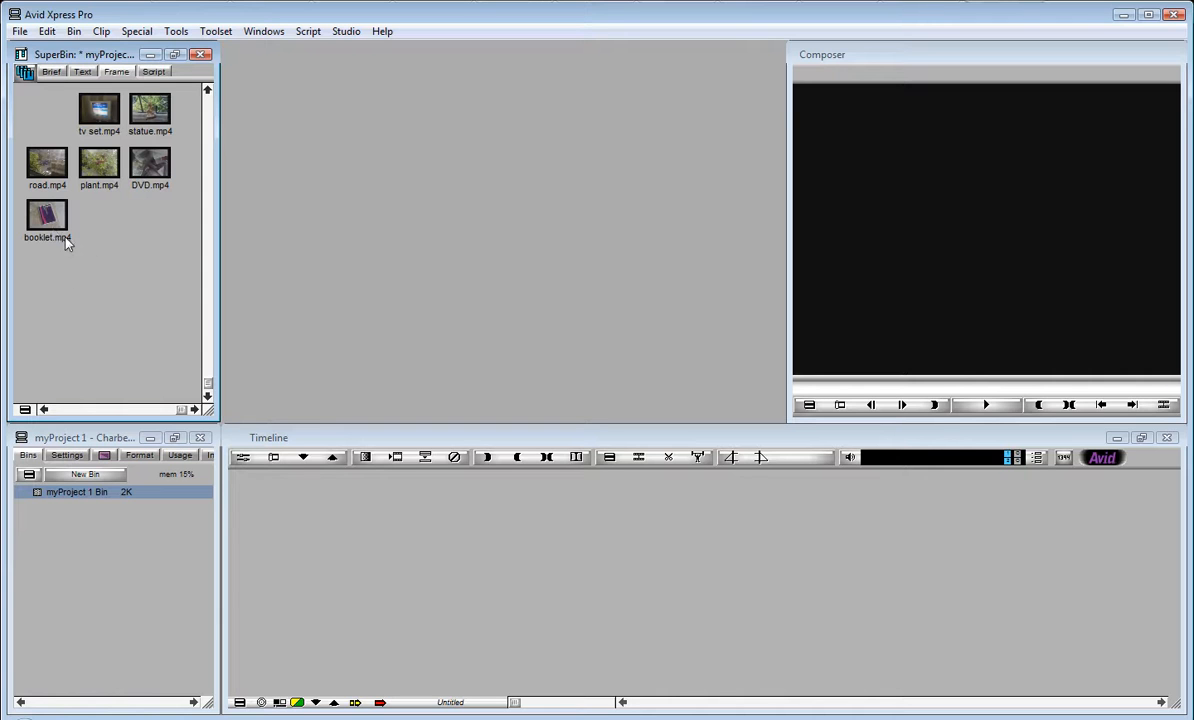
drag(50, 222, 87, 221)
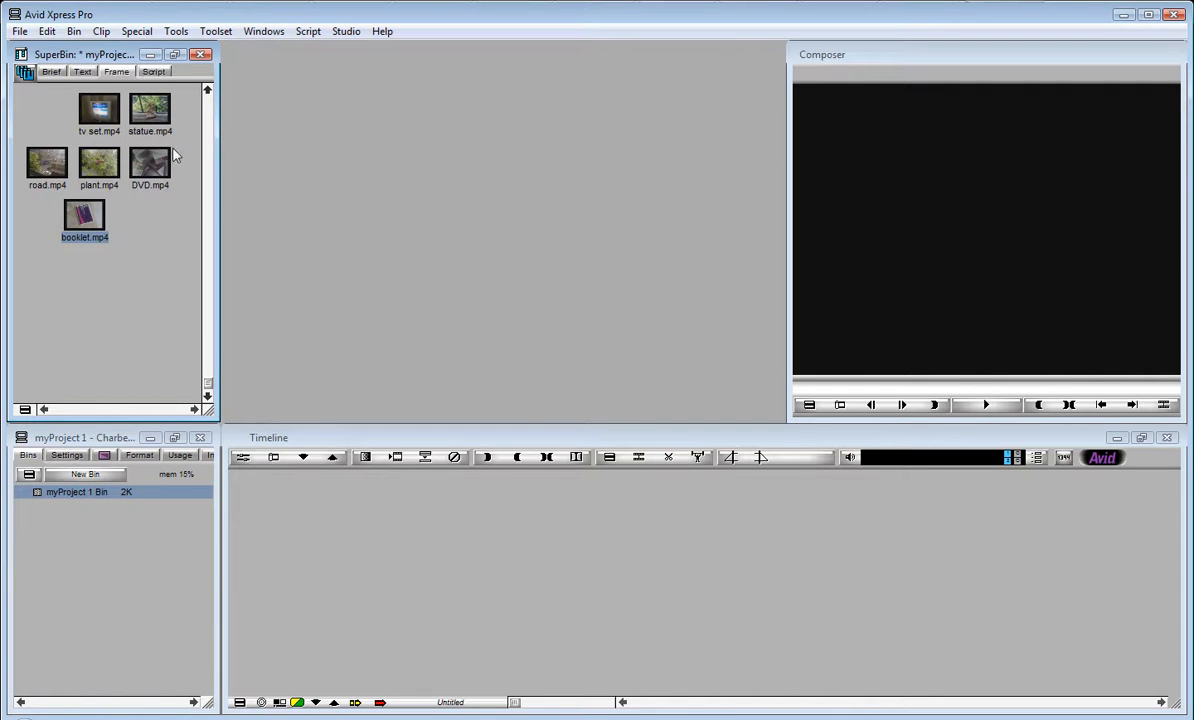
drag(163, 128, 88, 272)
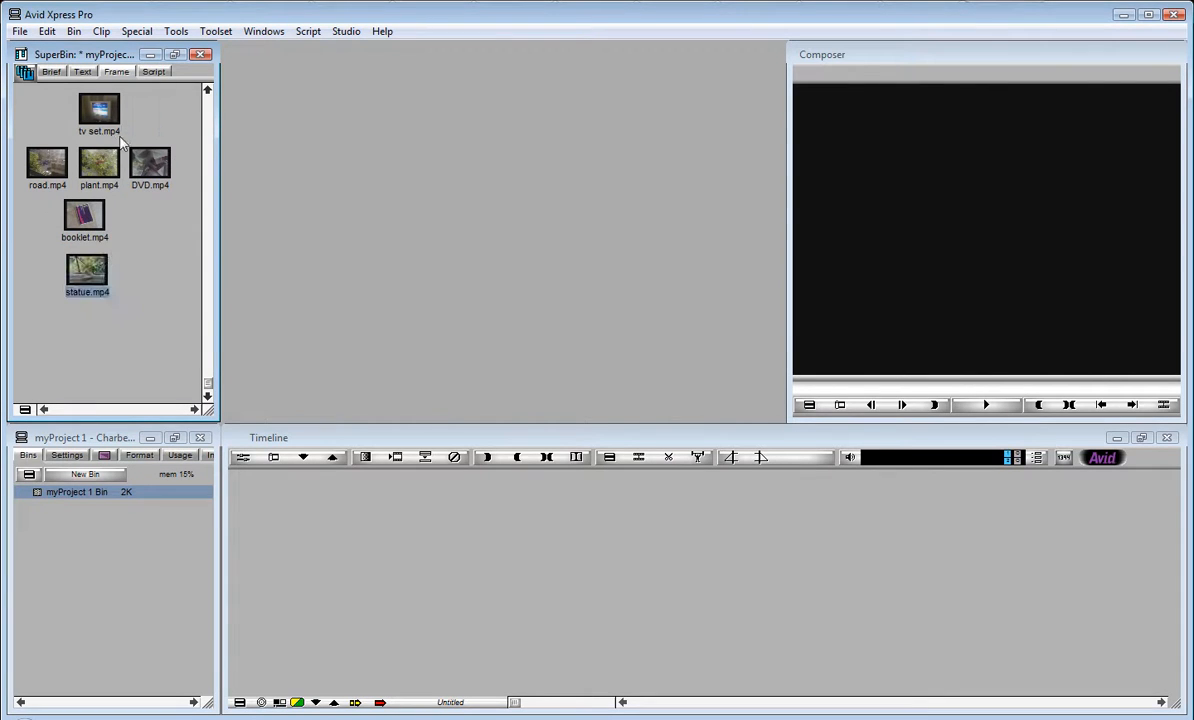
drag(99, 112, 90, 324)
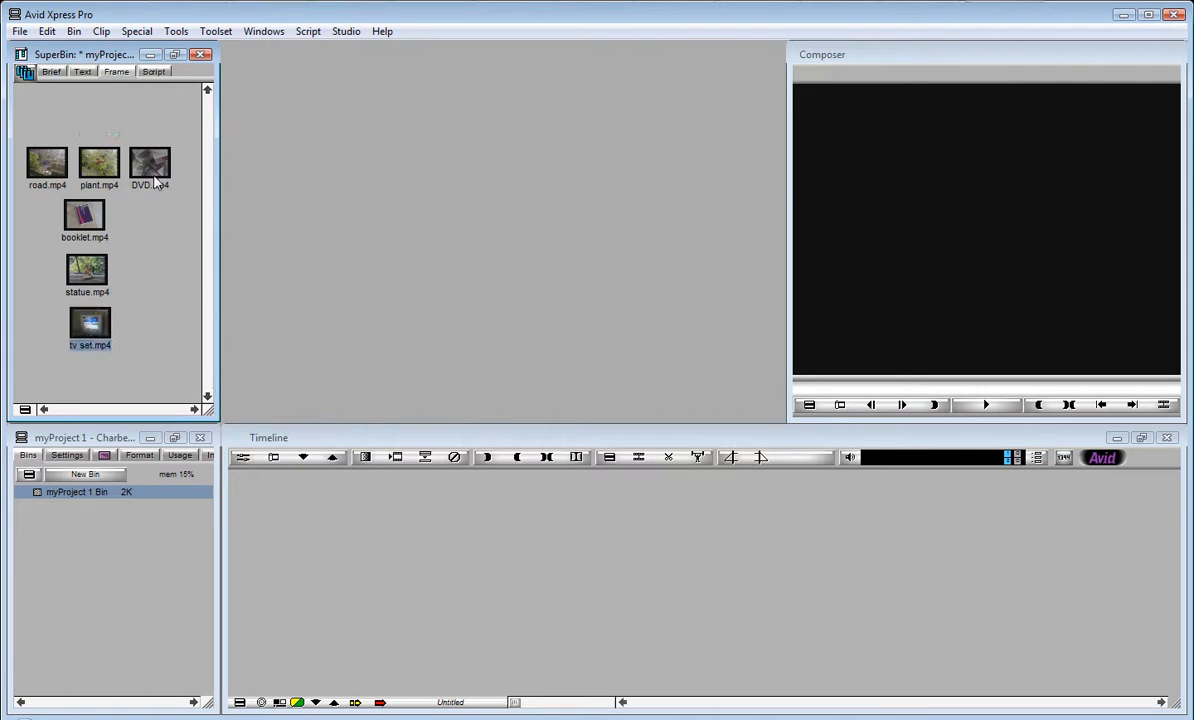
drag(158, 175, 87, 352)
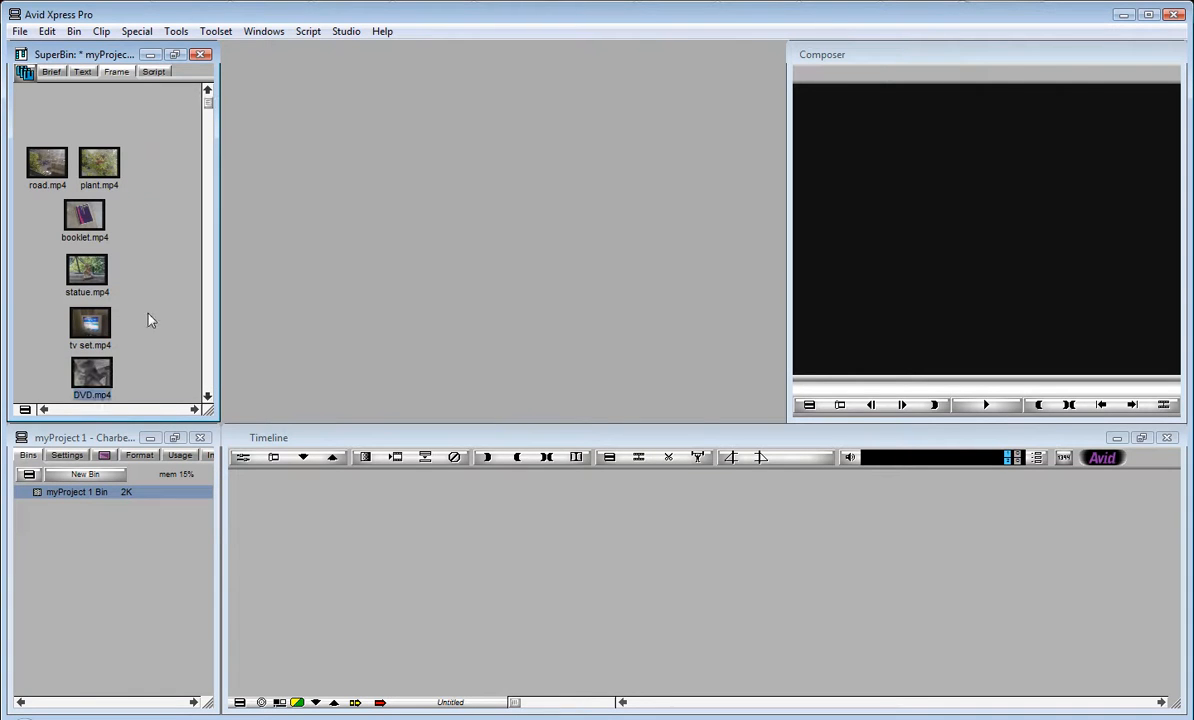
Extend the column of clip frames with plant.mp4 below DVD.mp4 and road.mp4 below plant.mp4.
drag(208, 103, 210, 138)
drag(96, 110, 87, 372)
click(45, 116)
drag(45, 116, 135, 365)
drag(206, 100, 213, 148)
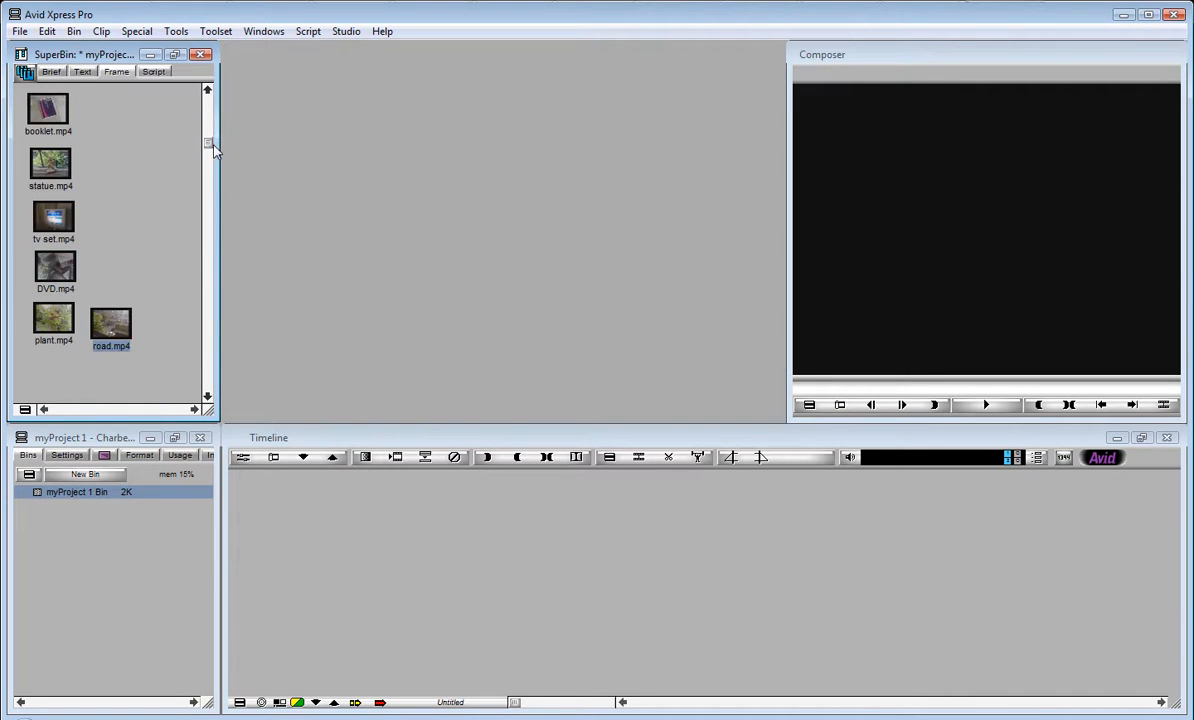
drag(104, 328, 55, 375)
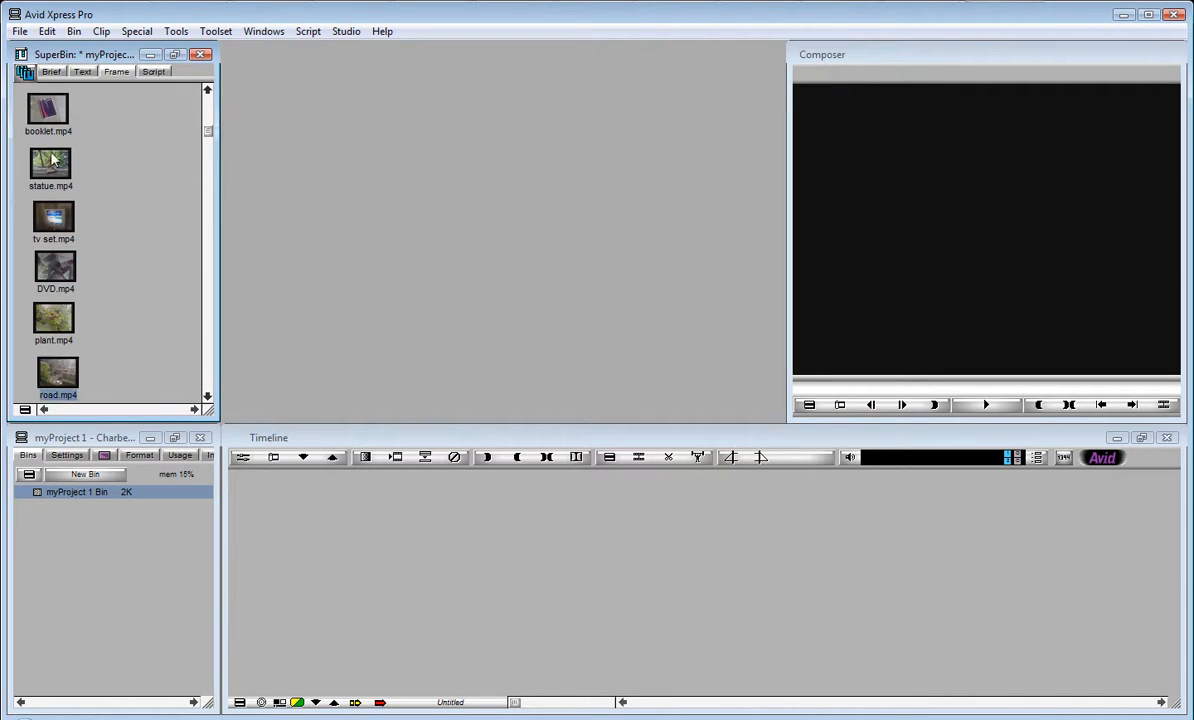
Adjust the positions of the stacked clip frames to straighten and space out the column.
drag(208, 126, 197, 100)
drag(49, 120, 81, 115)
drag(50, 168, 79, 198)
drag(55, 269, 69, 265)
drag(54, 318, 71, 321)
drag(54, 371, 80, 374)
drag(206, 197, 211, 224)
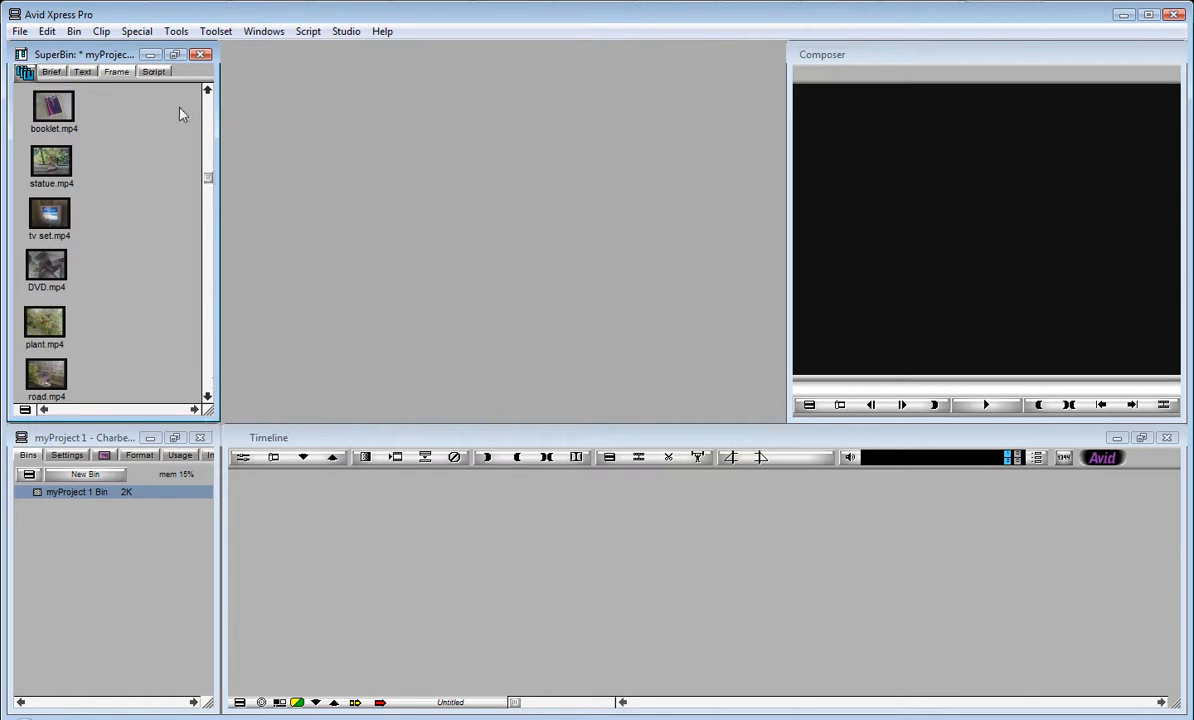
Switch the bin to Script view and comment tv set.mp4 with "Cut the first second so that the camera is shooting the set straight ahead".
click(154, 73)
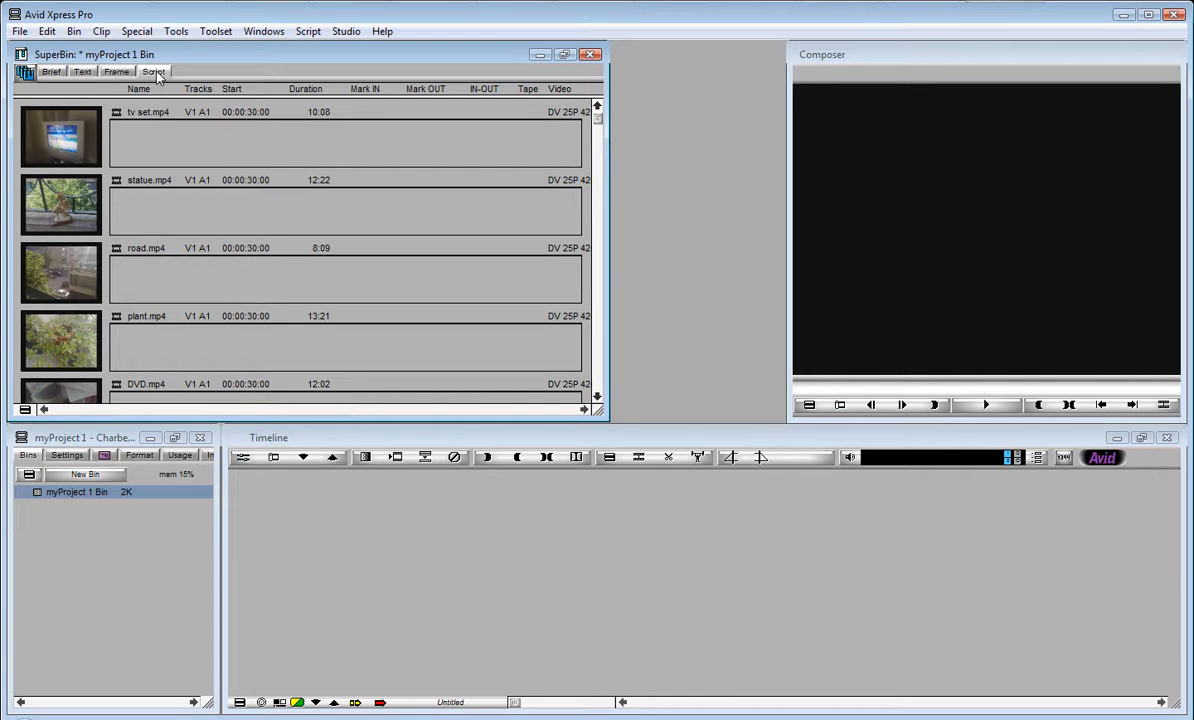
click(116, 72)
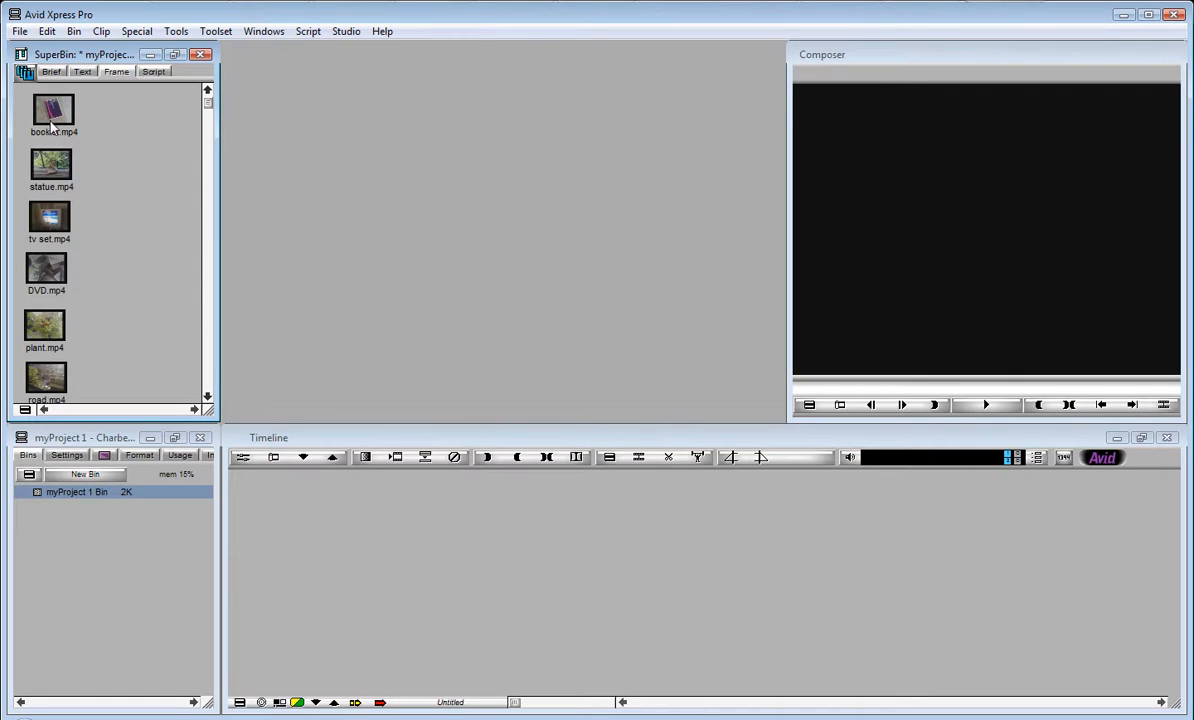
click(153, 72)
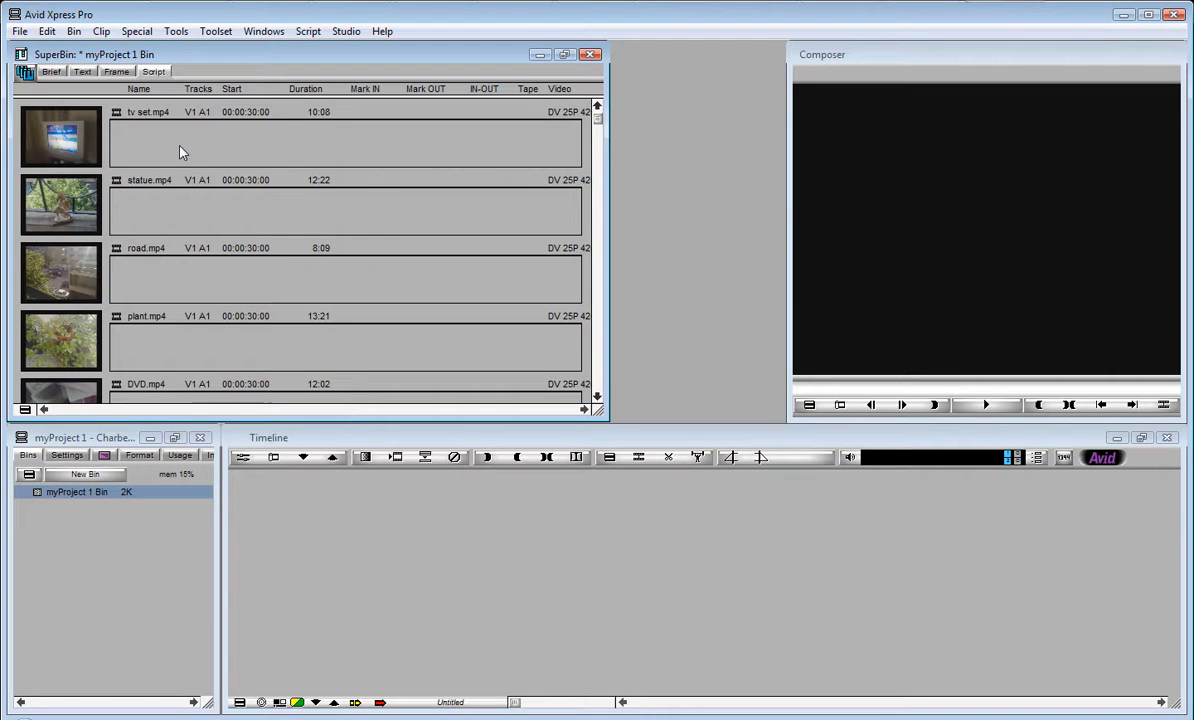
click(181, 152)
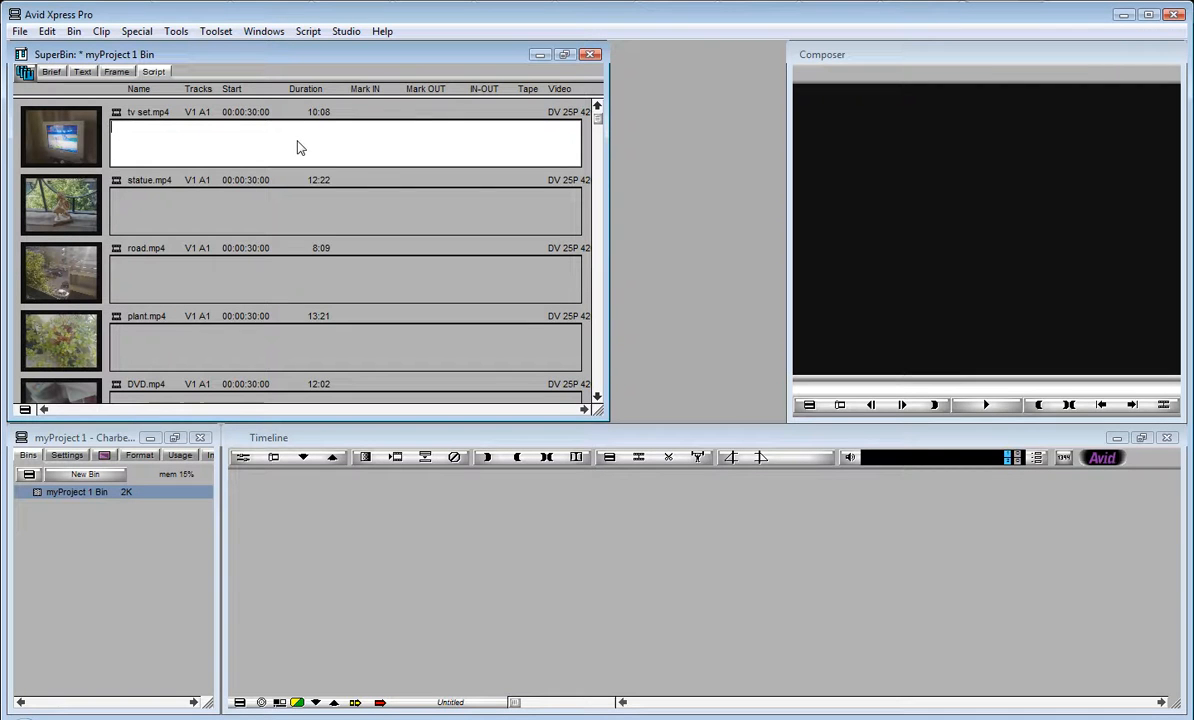
text(Cut the first second so that the camera is sh)
text(oot)
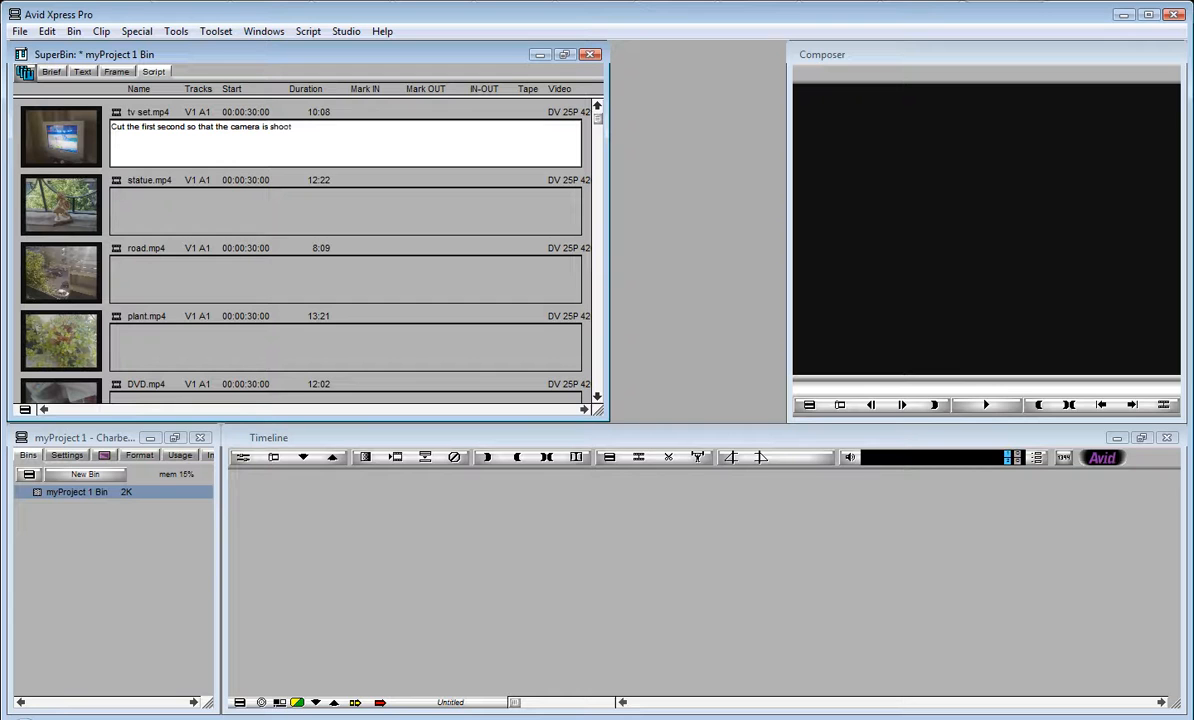
text(ing the set straight ahead)
click(290, 200)
click(256, 134)
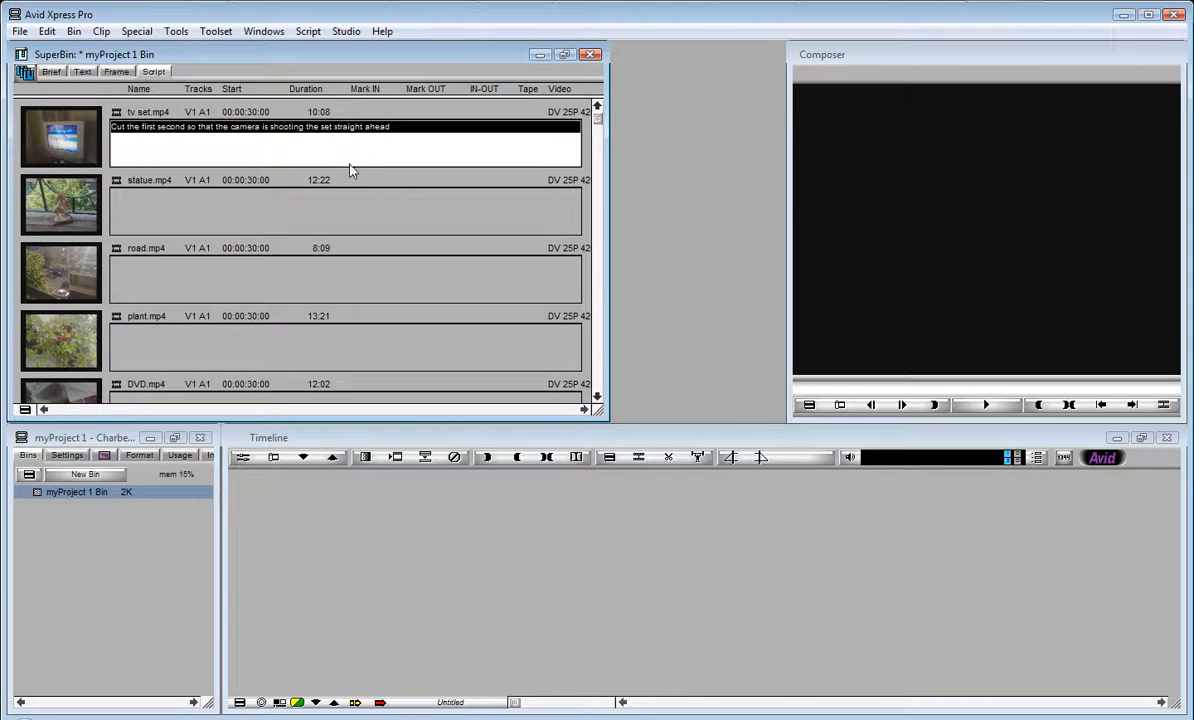
click(258, 222)
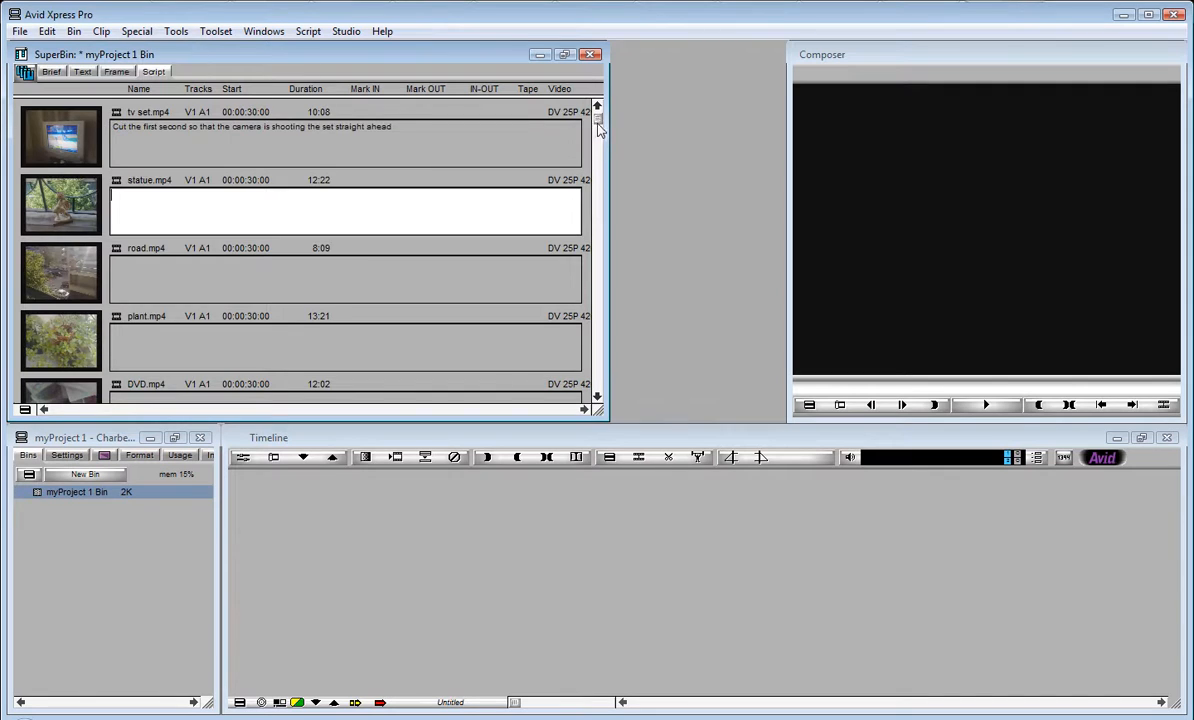
Look through the remaining clips and comment boxes in Script view, and return the bin to Brief view.
scroll(600, 280, down, 1)
drag(604, 283, 595, 115)
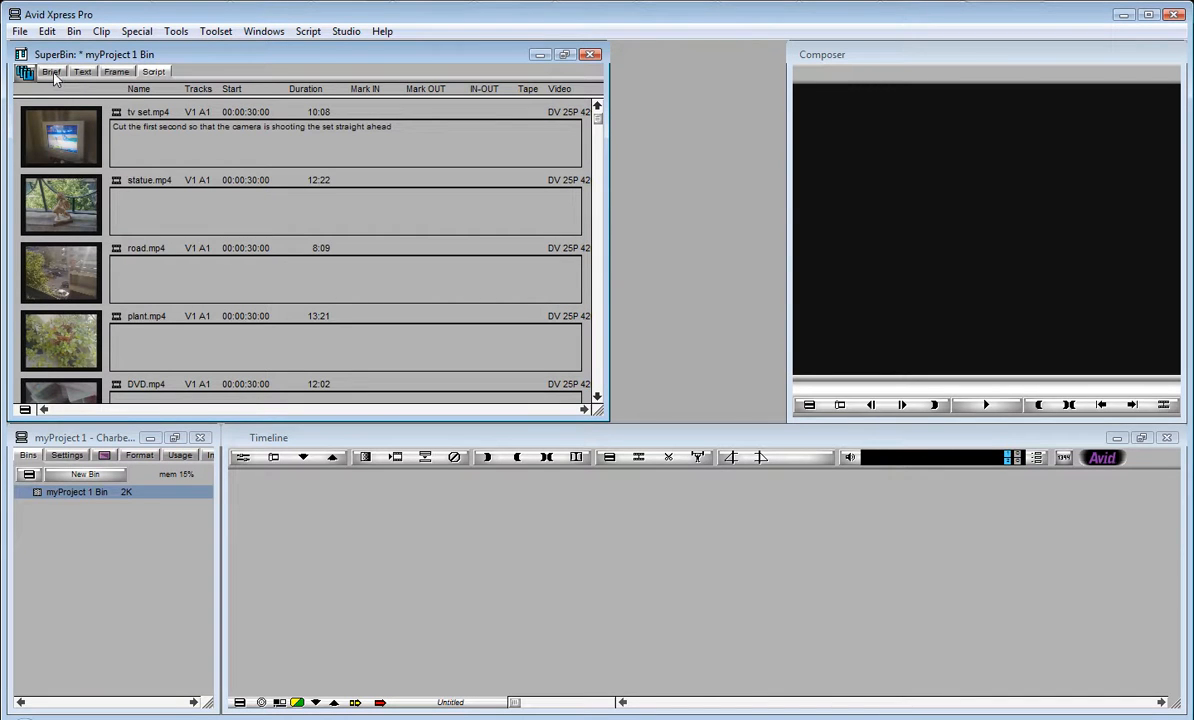
click(50, 71)
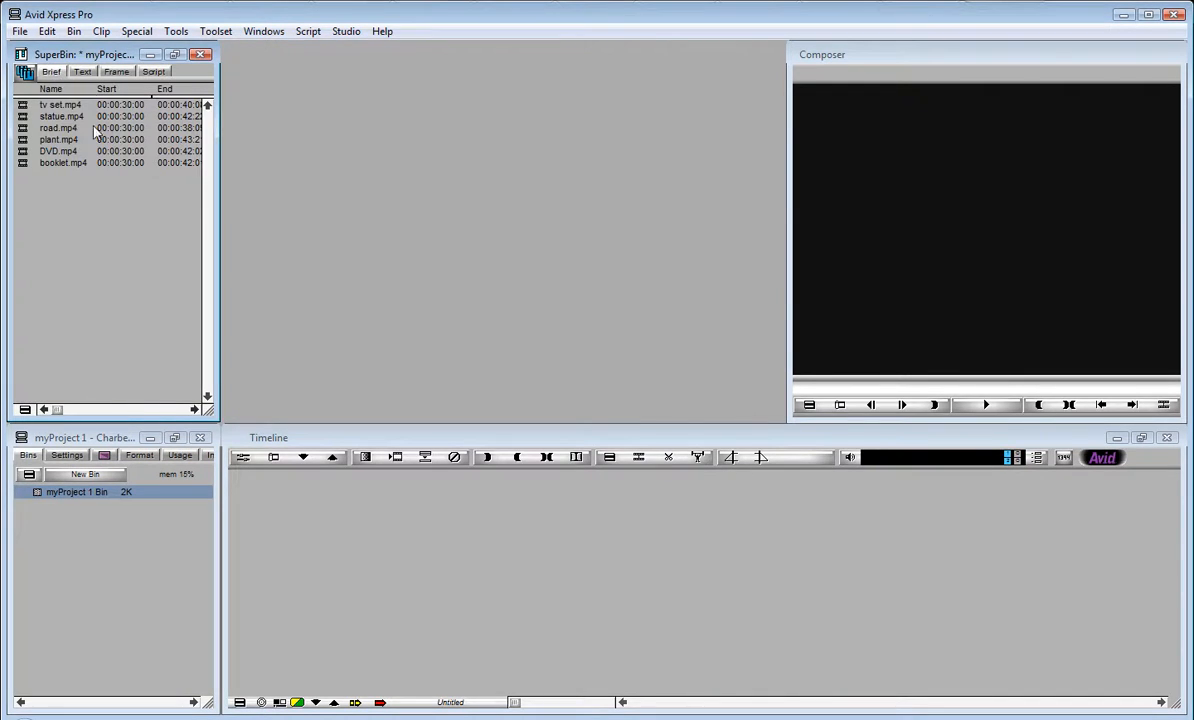